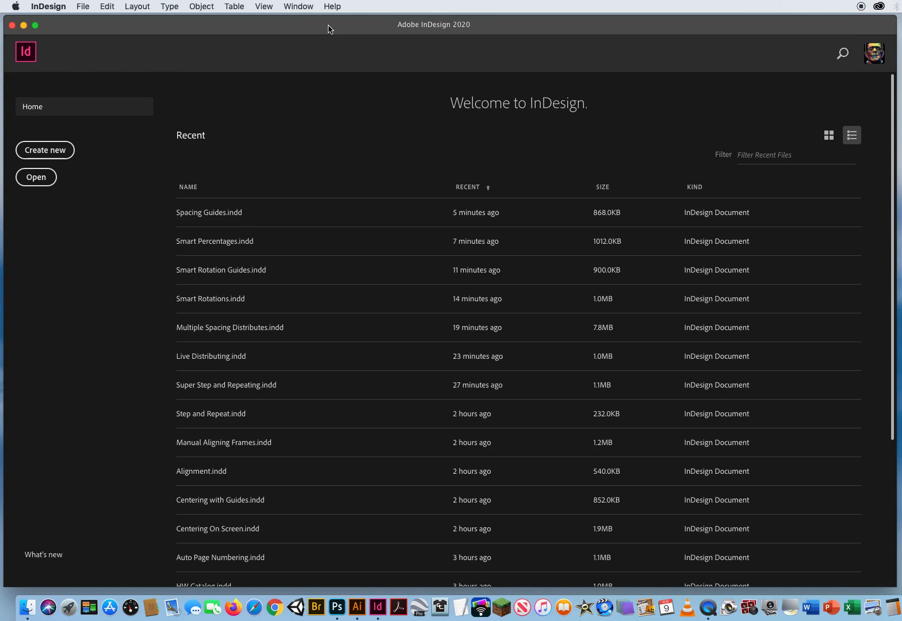
Open Preflight Errors.indd from ID CH.3 Workflow Shortcuts > 17 Live Preflighting and dismiss the missing-link alert
click(84, 6)
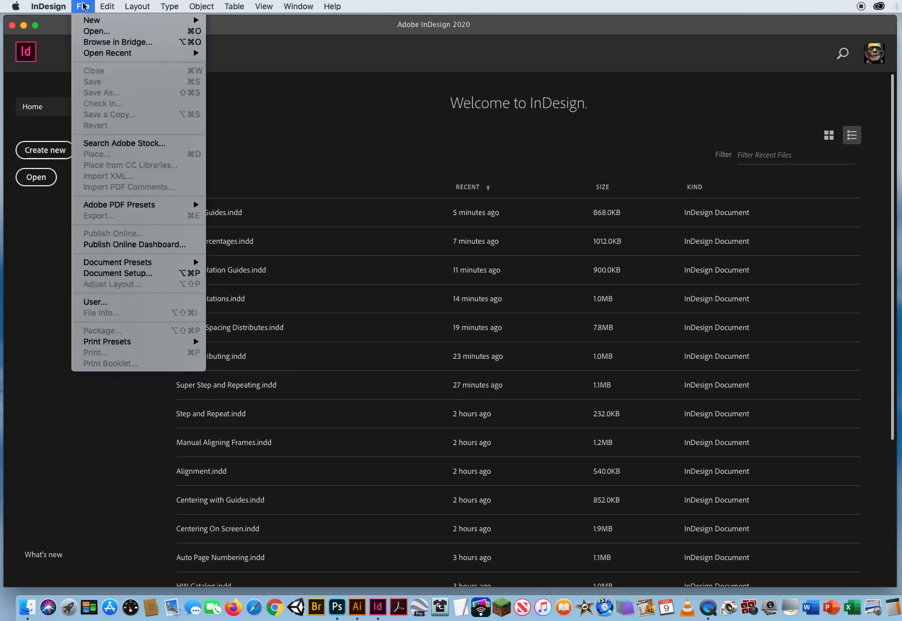
click(90, 31)
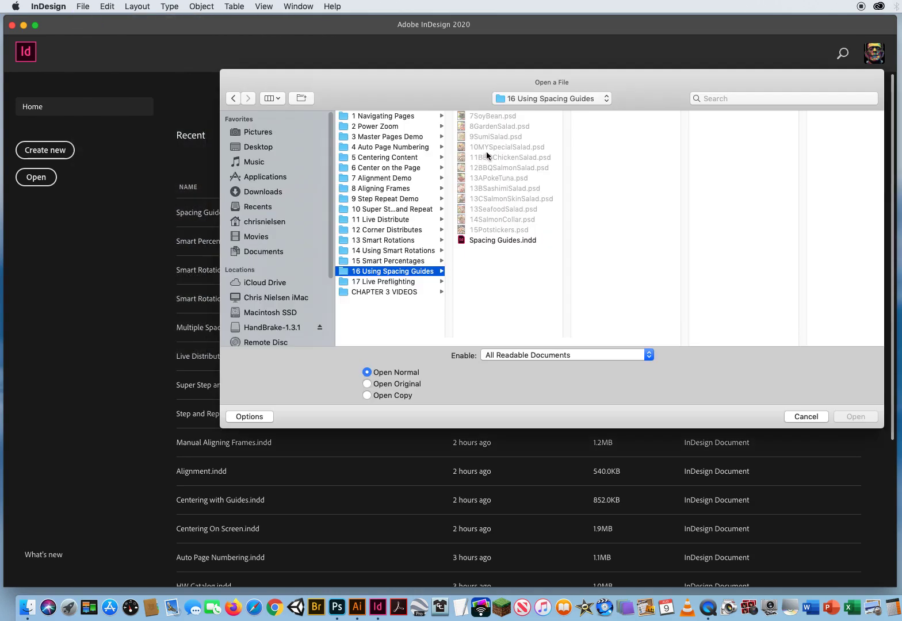
click(535, 100)
click(541, 111)
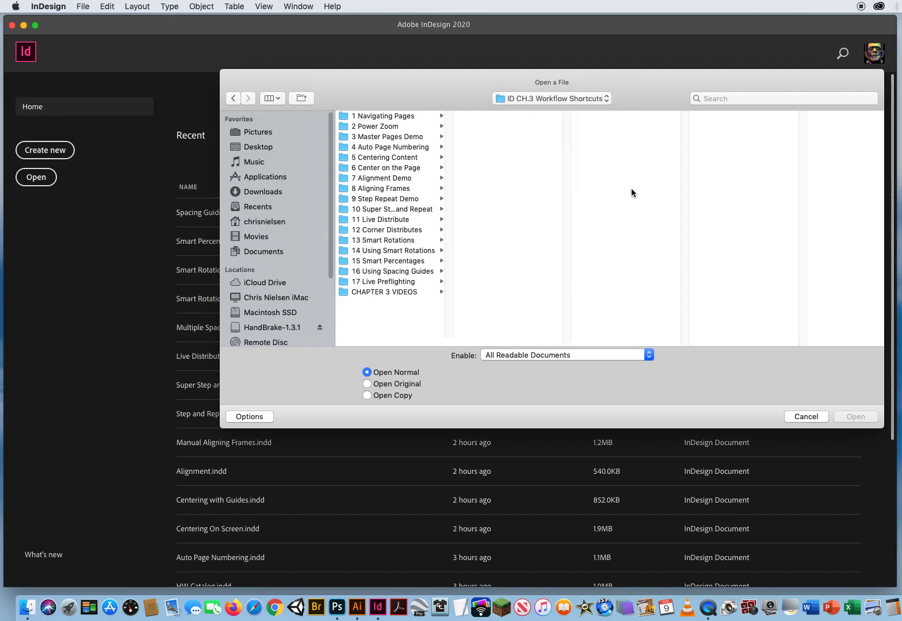
click(362, 282)
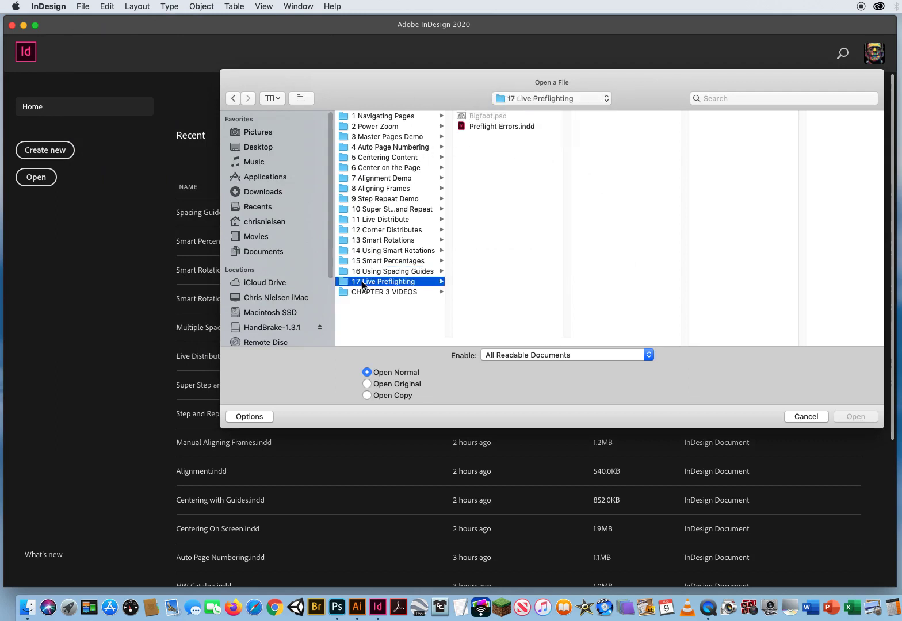
click(485, 126)
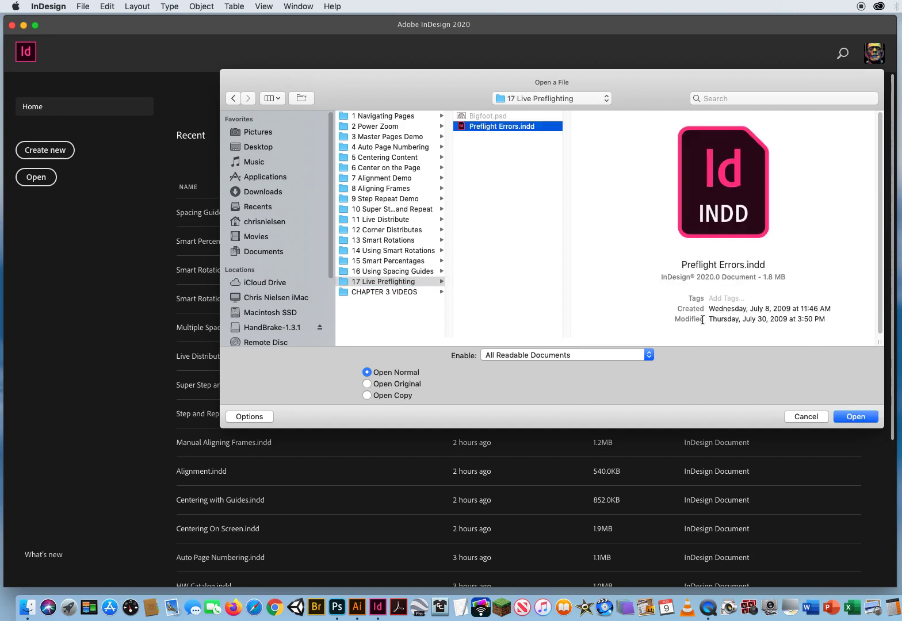
click(850, 416)
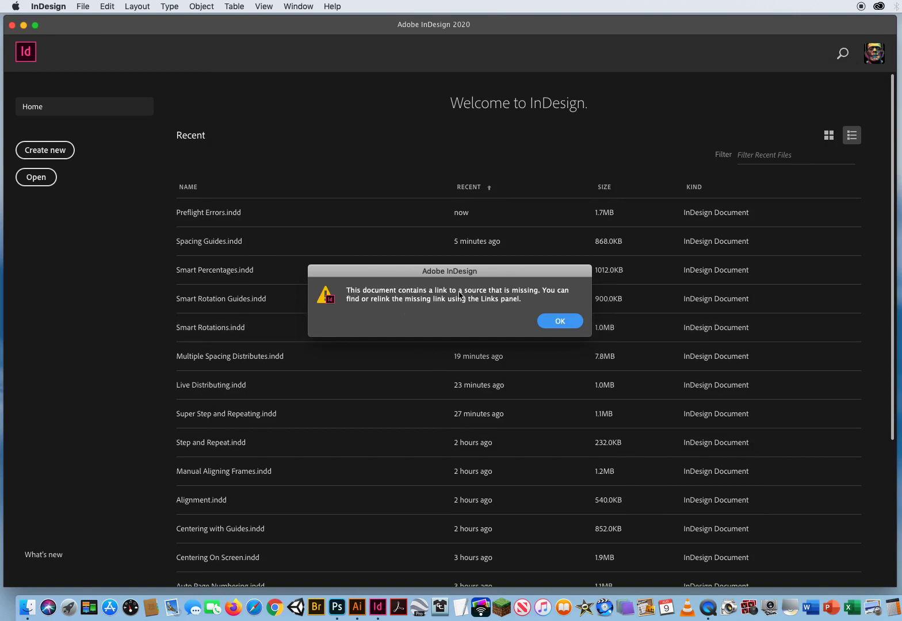
click(559, 321)
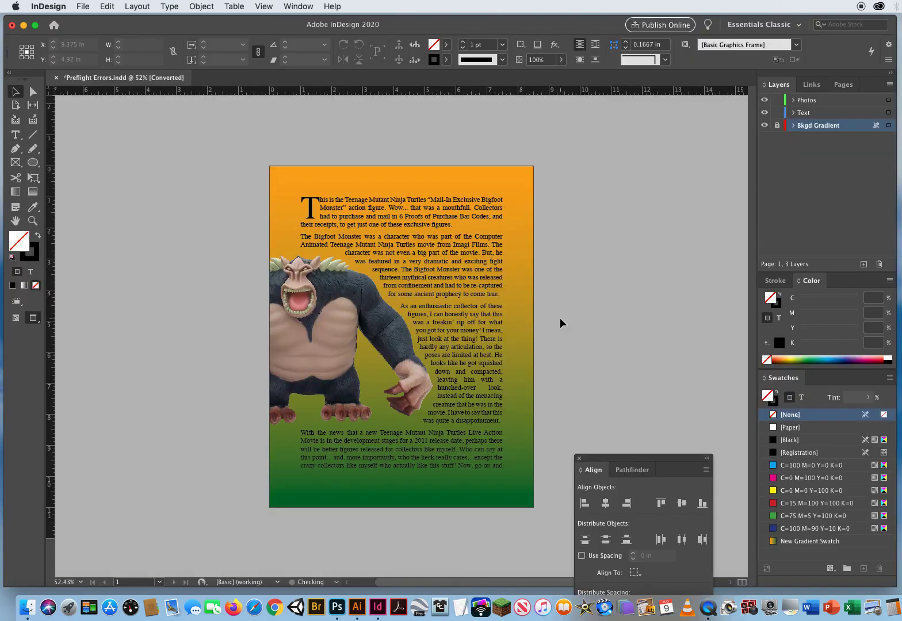
Close the Align panel and open the preflight options menu in the status bar
click(579, 459)
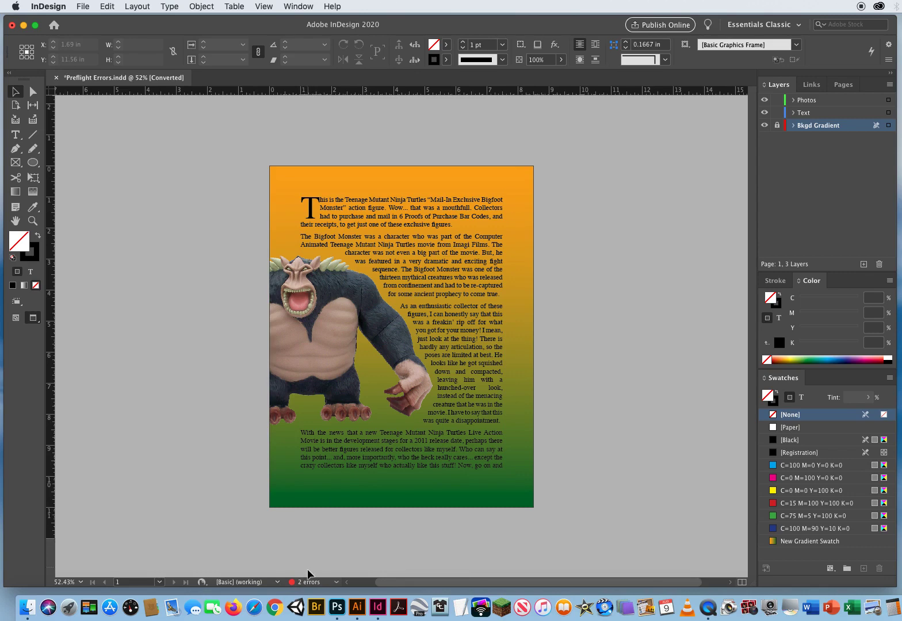
click(337, 583)
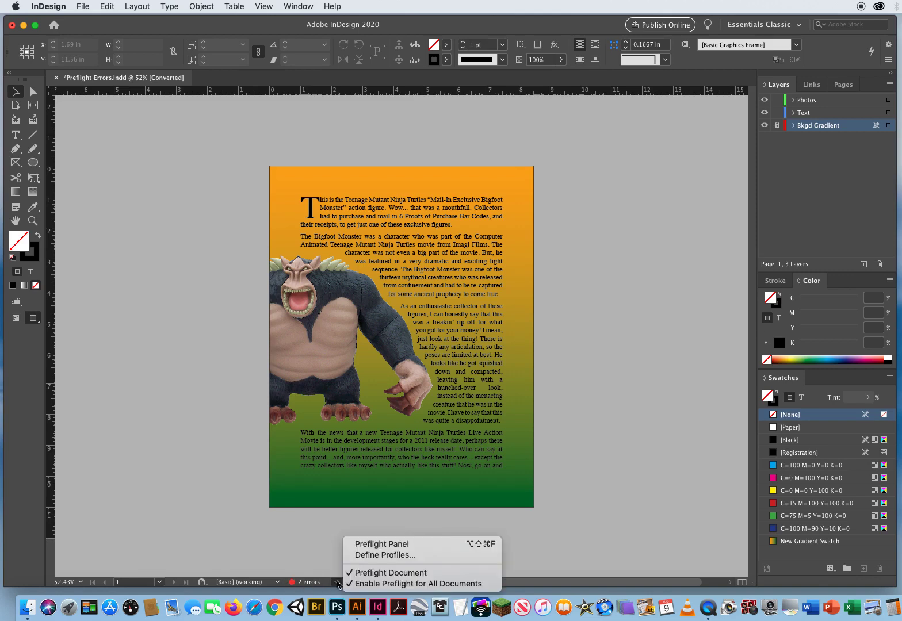
Open the Preflight panel, park it on the left pasteboard, and inspect the LINKS and TEXT errors
click(379, 545)
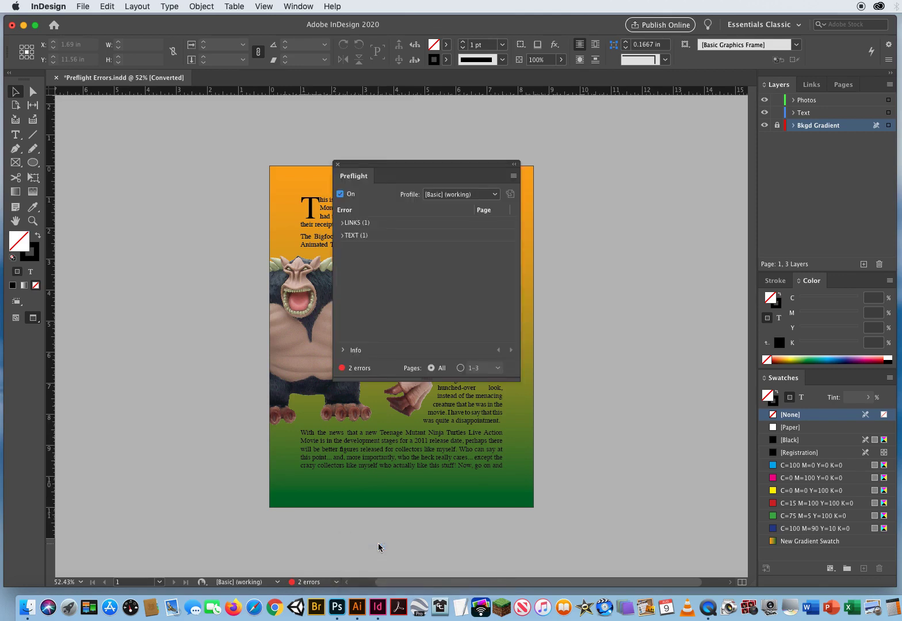
drag(382, 166, 149, 144)
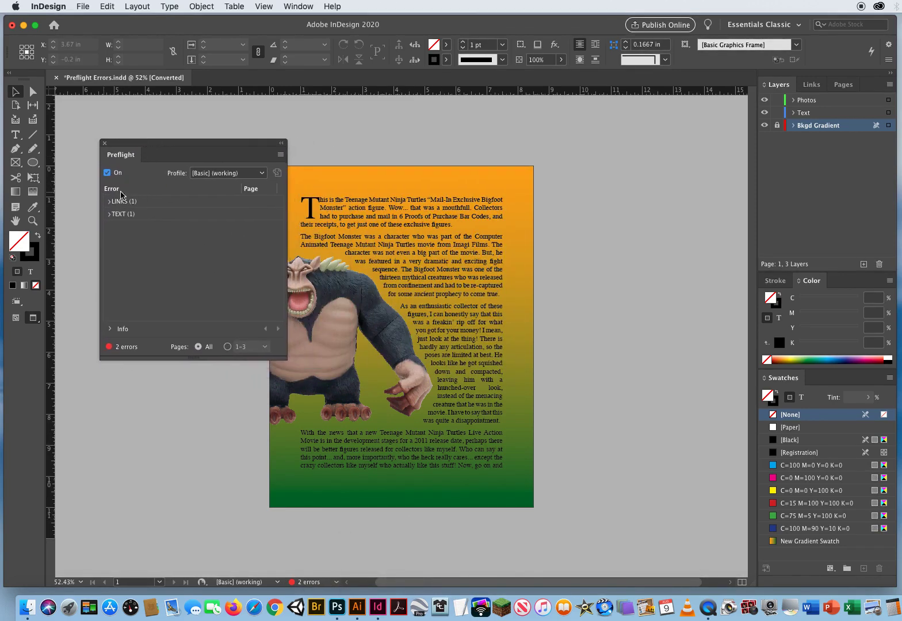
click(153, 202)
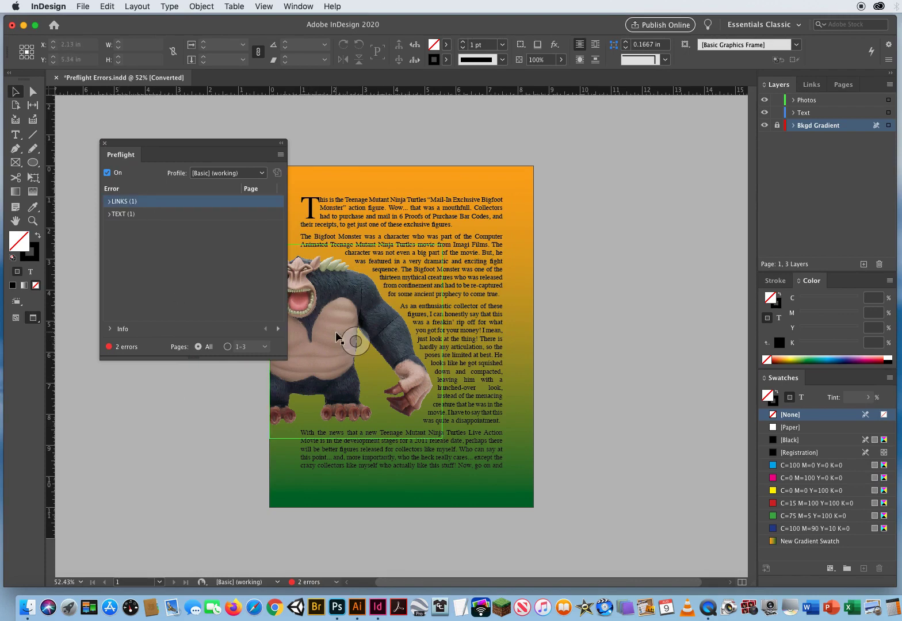
click(128, 213)
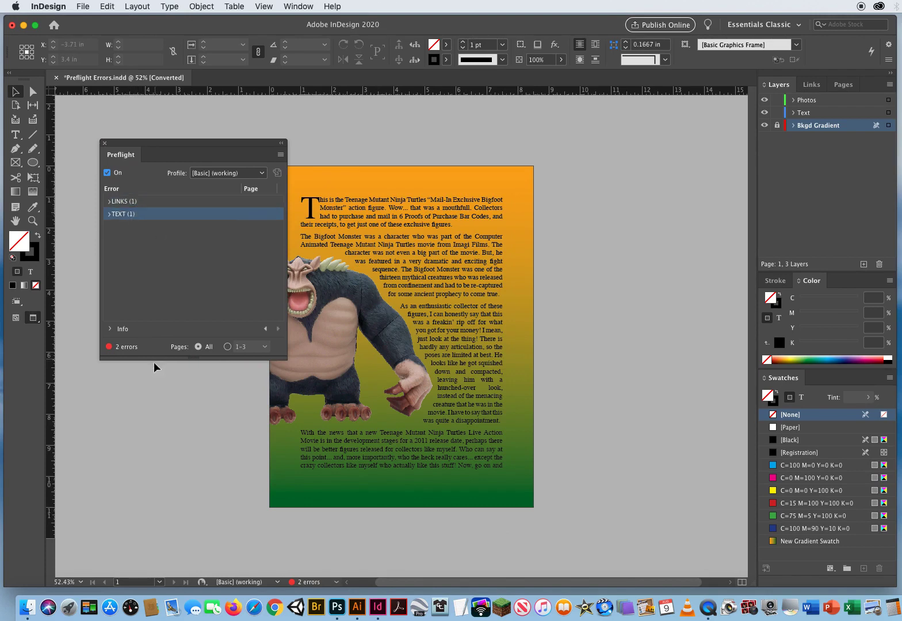
drag(200, 141, 169, 138)
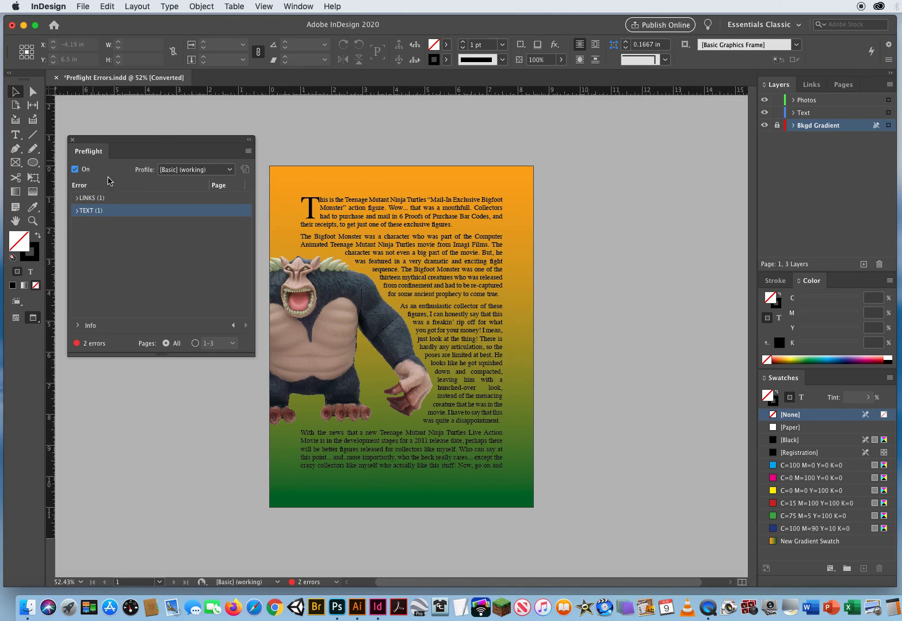
Expand LINKS > Missing link, select Bigfoot Monster.psd, and show its Info problem-and-fix details
click(115, 199)
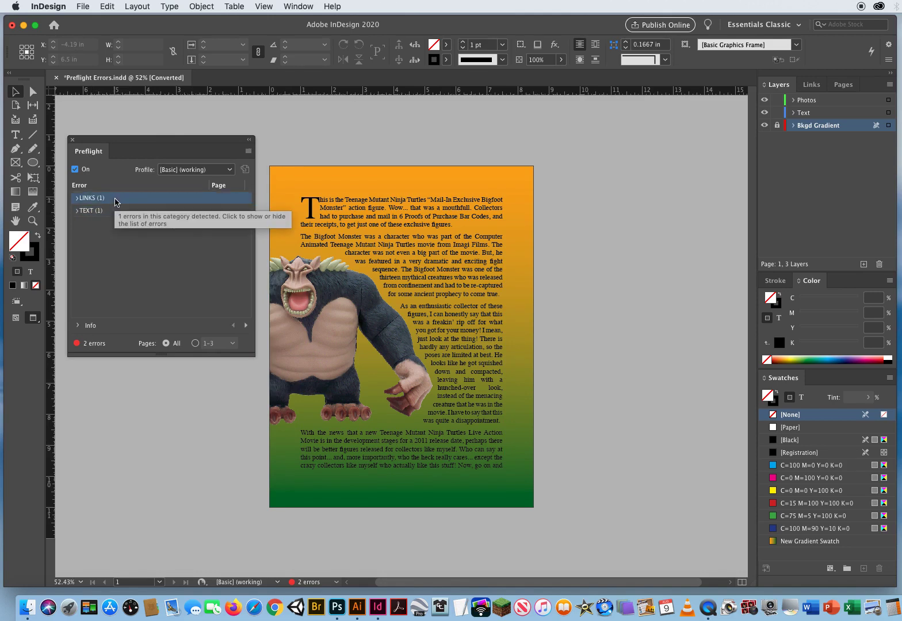
click(77, 198)
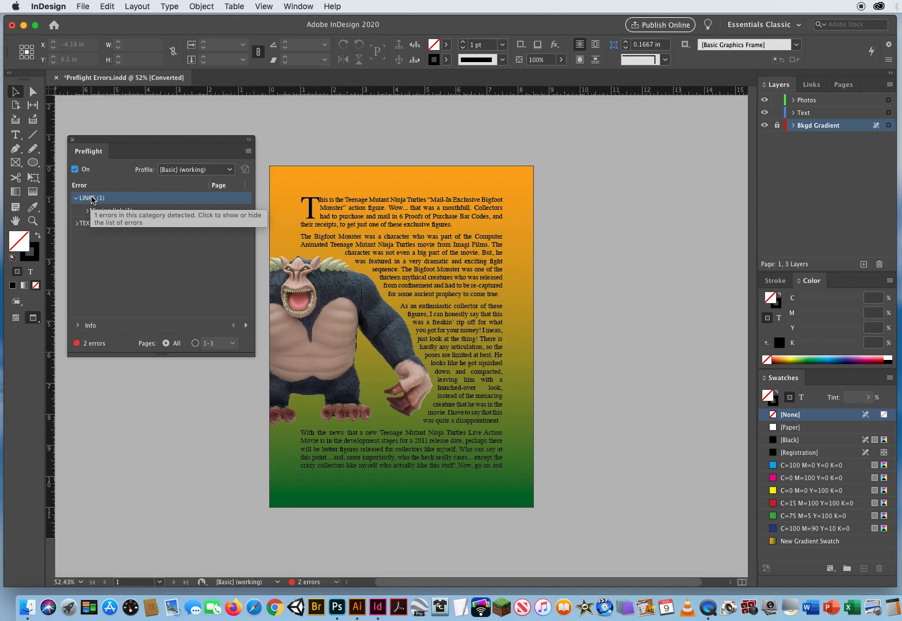
click(155, 212)
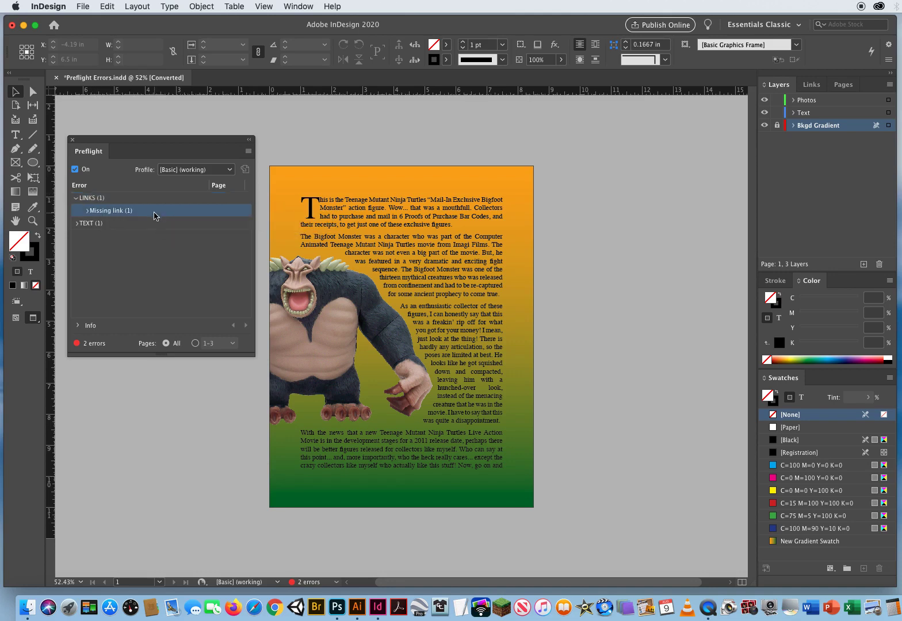
click(87, 211)
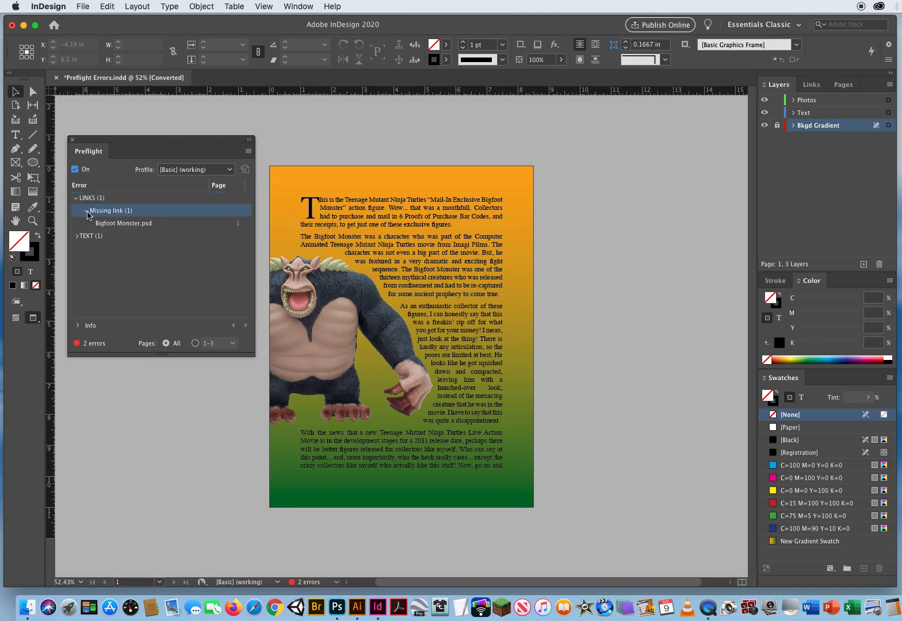
click(159, 225)
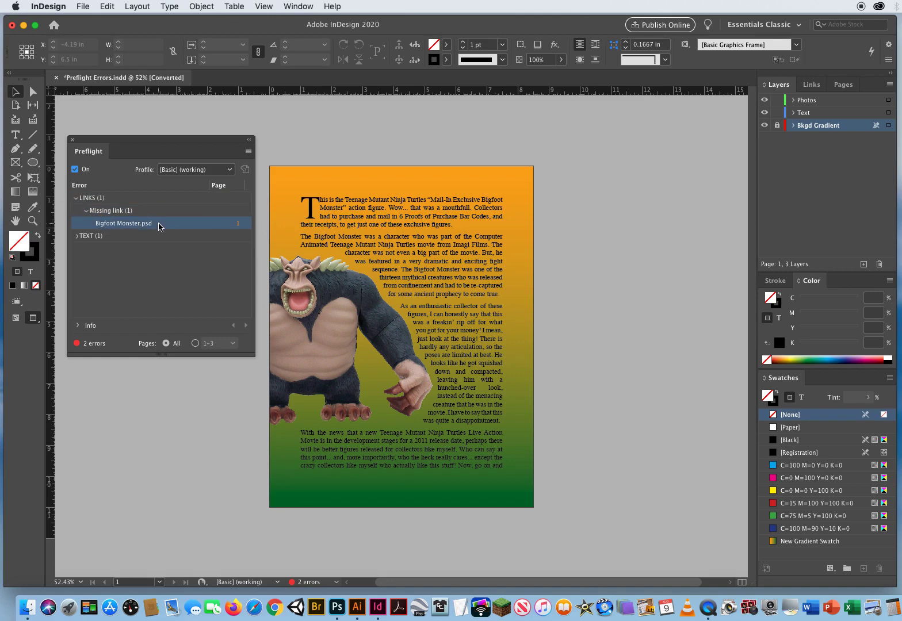
click(316, 311)
click(77, 326)
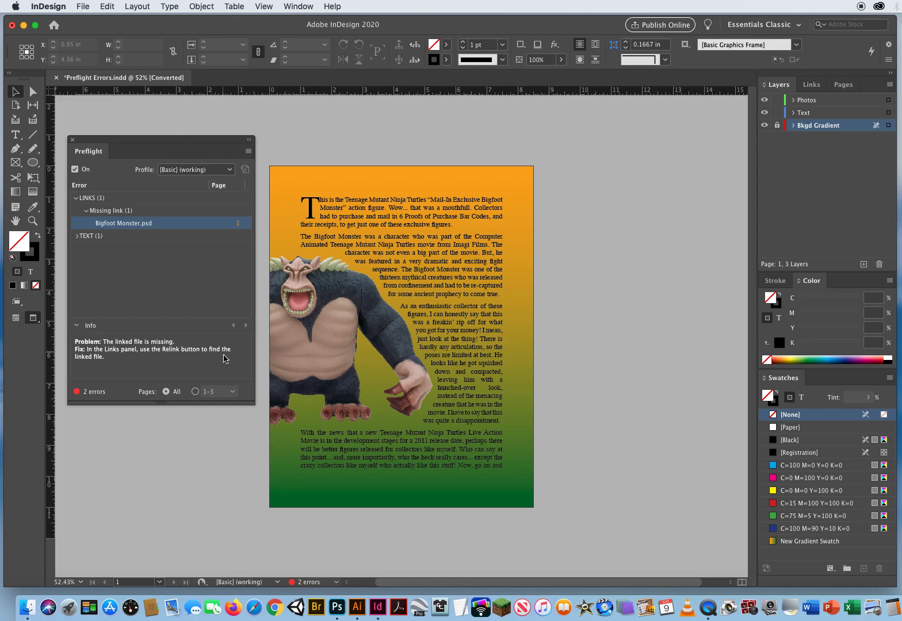
Zoom in close on the monster's face, zoom back out to 100%, and return to the Selection tool
key(z)
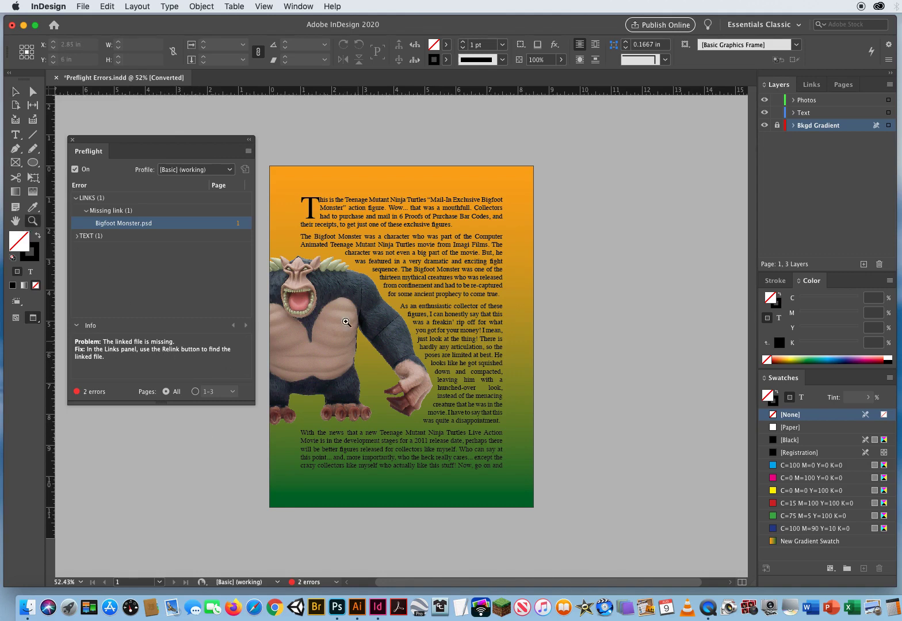
click(347, 322)
click(397, 348)
click(402, 327)
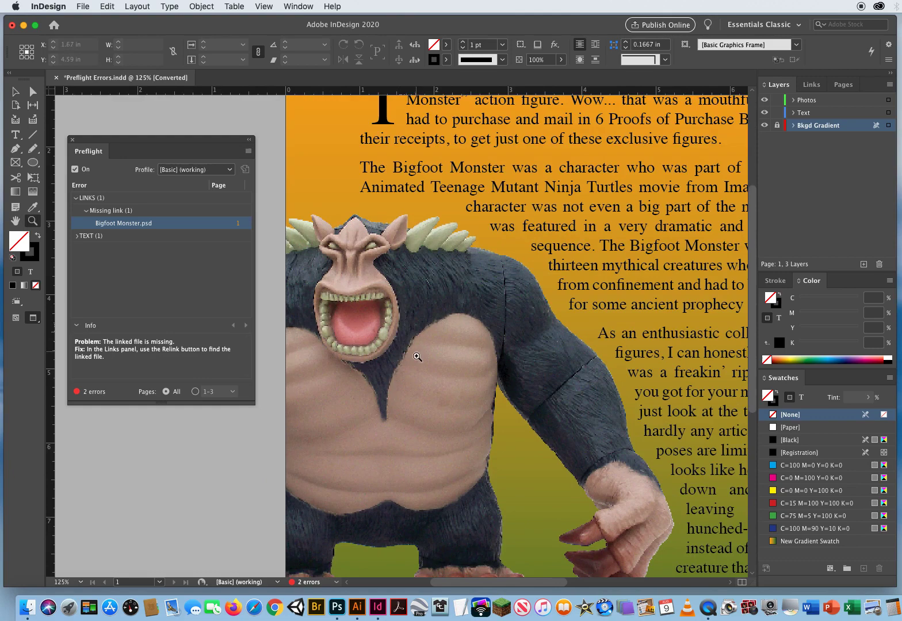
scroll(417, 356, down, 3)
click(368, 250)
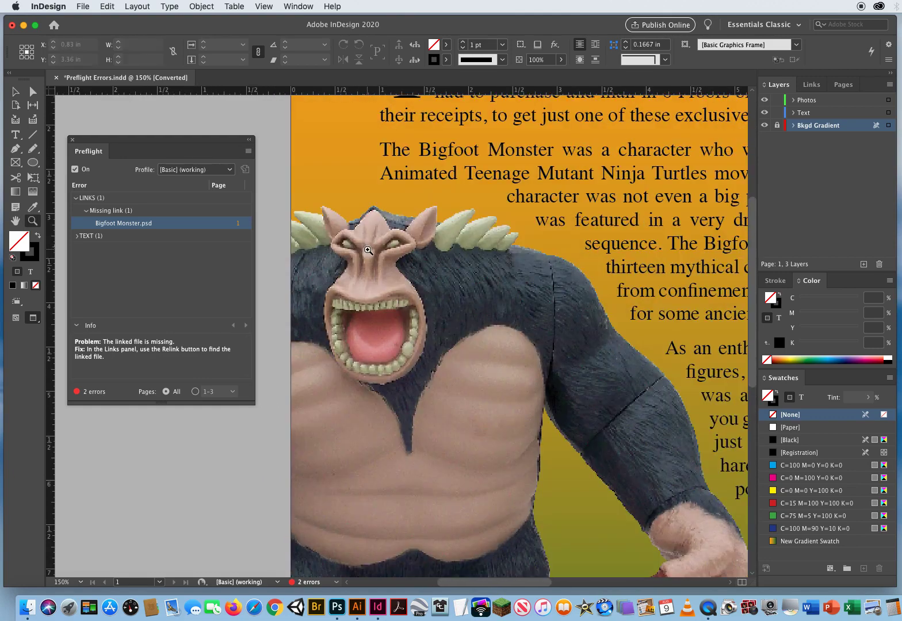
click(382, 304)
click(410, 338)
click(404, 350)
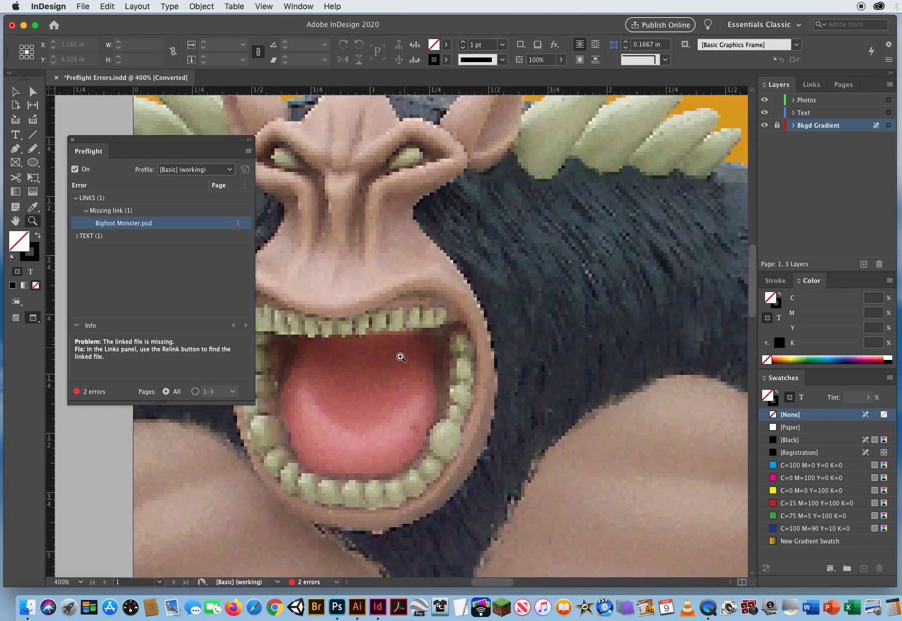
alt+click(423, 311)
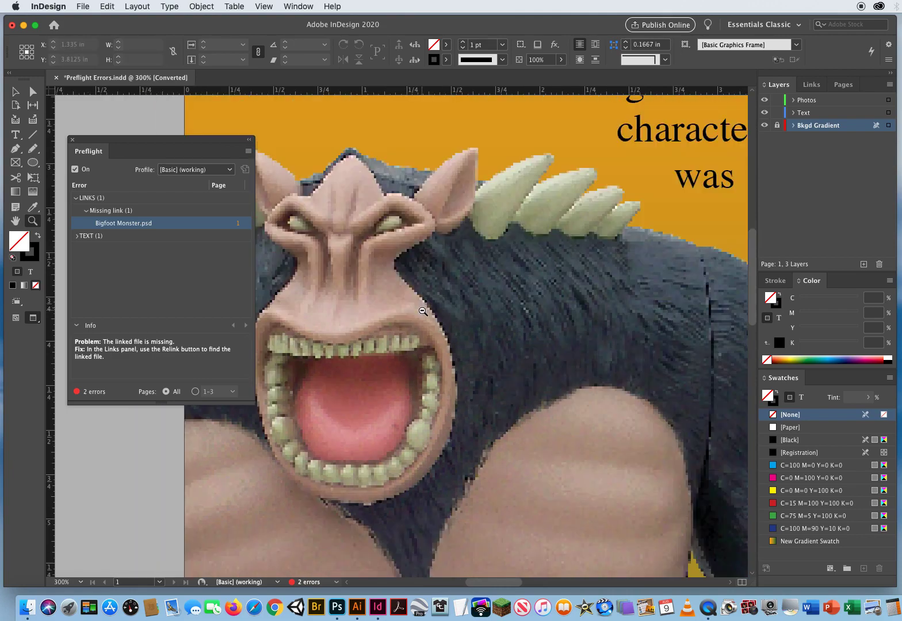
alt+click(423, 311)
alt+click(418, 325)
alt+click(413, 339)
alt+click(413, 341)
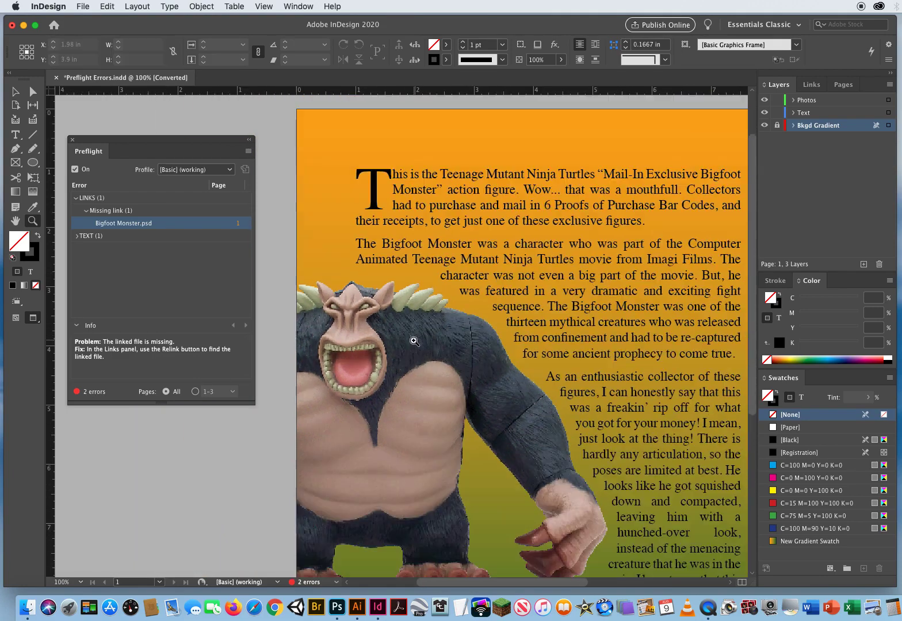
scroll(413, 341, down, 5)
scroll(413, 341, right, 1)
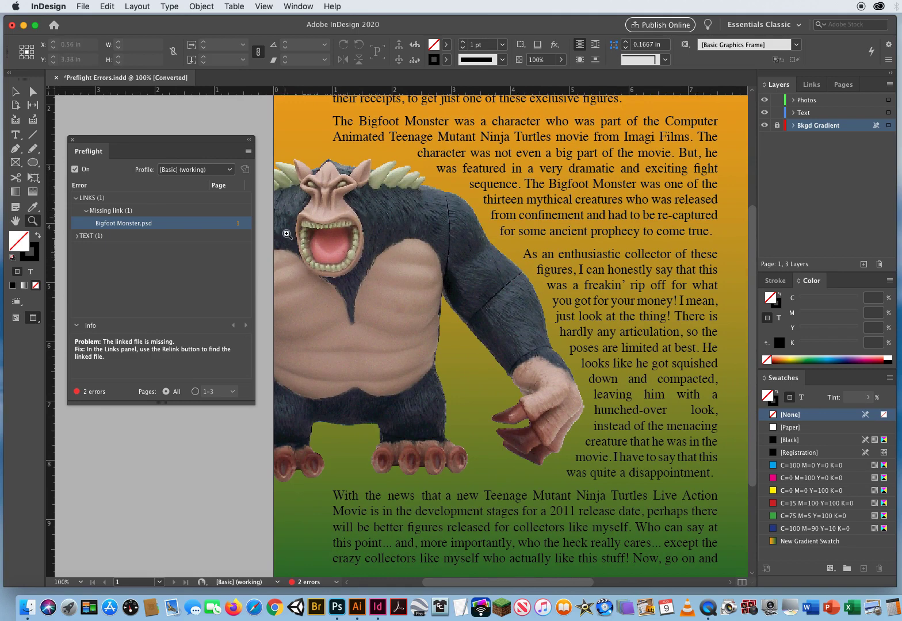
click(15, 91)
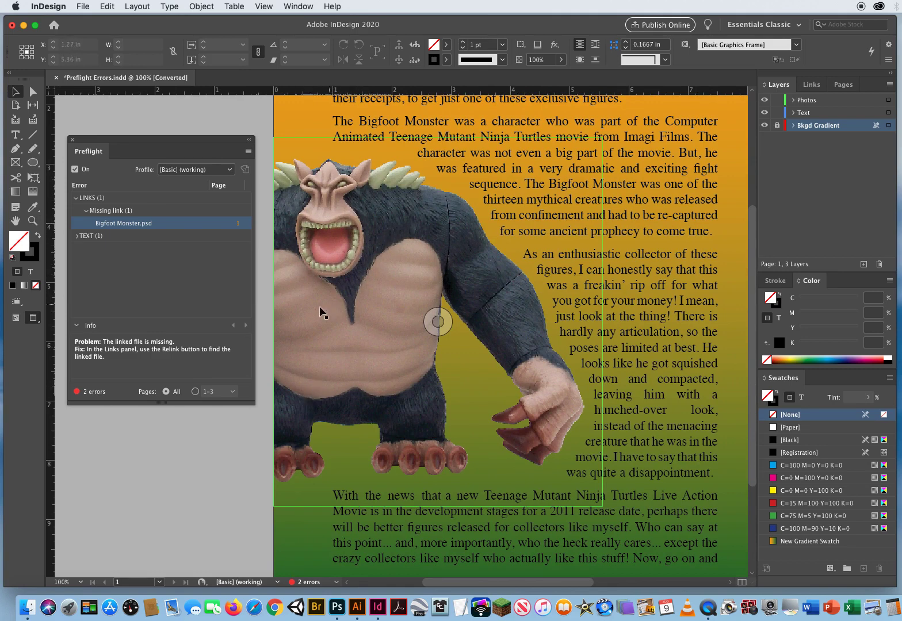
Select the Bigfoot image via its Preflight page link and zoom the view back to 100%
click(339, 251)
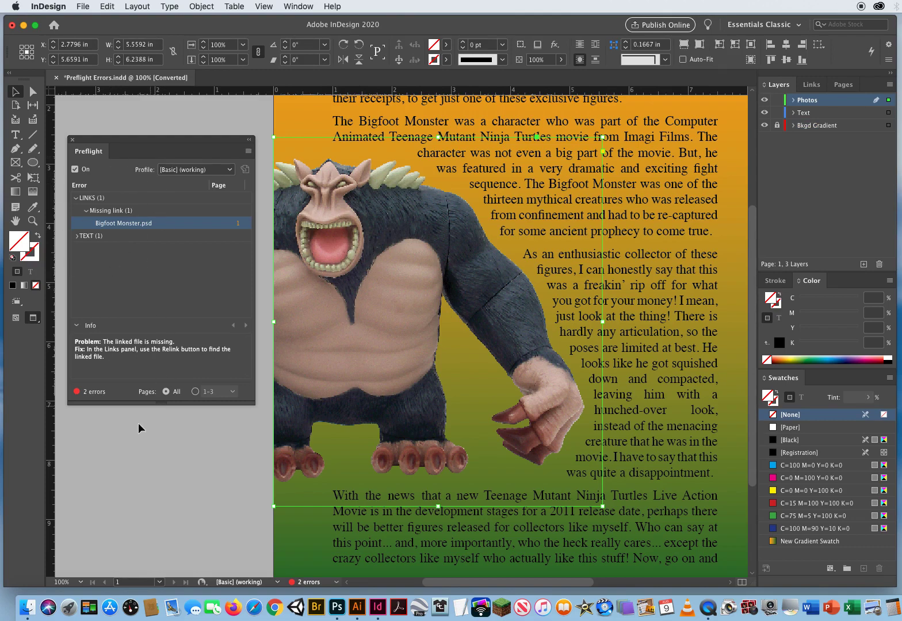
click(96, 473)
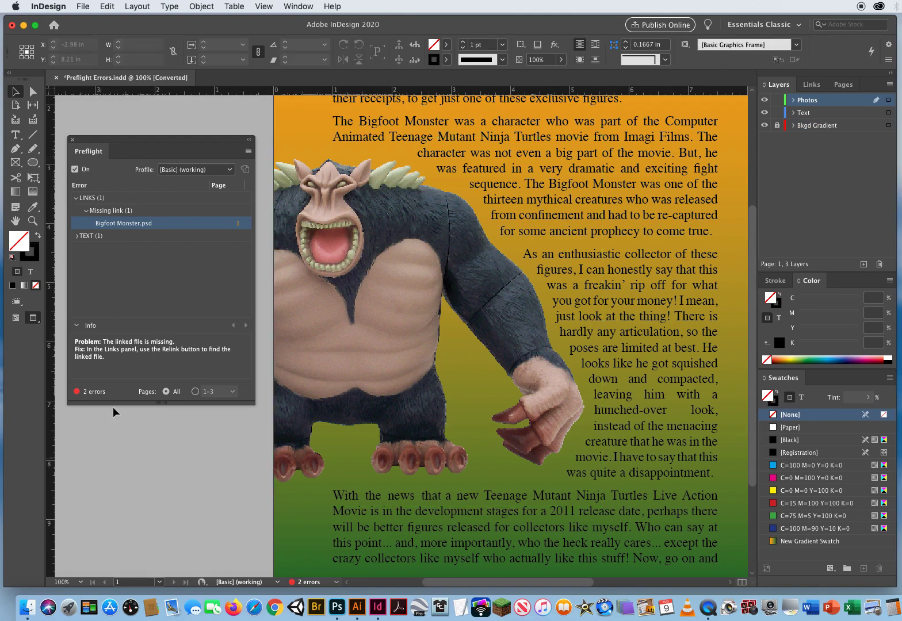
click(239, 224)
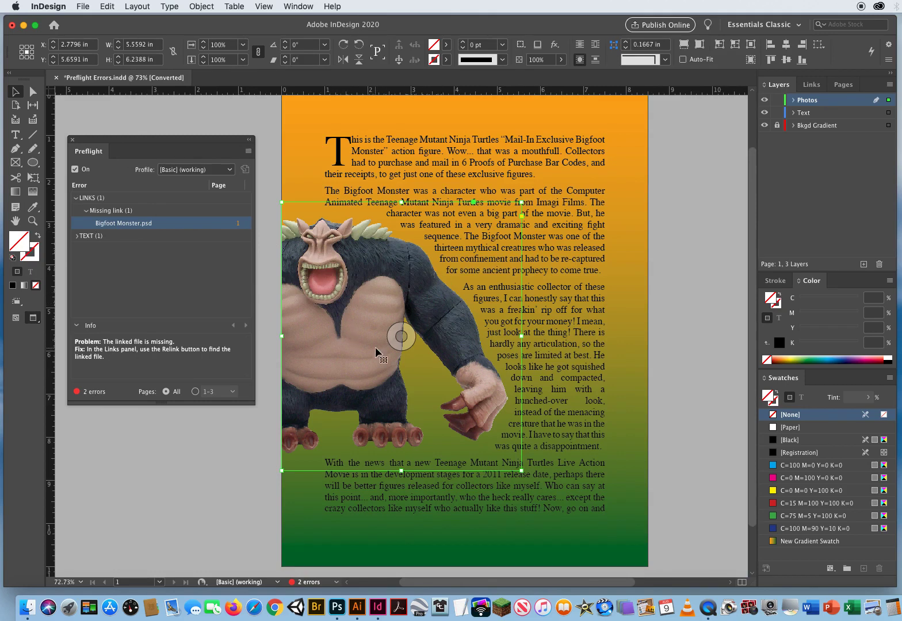
key(z)
click(379, 325)
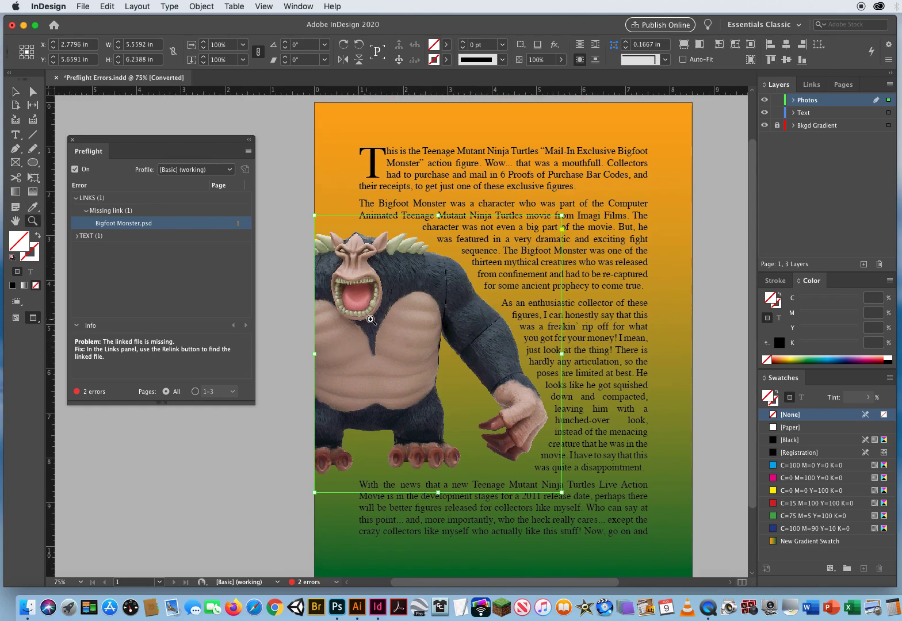
click(391, 326)
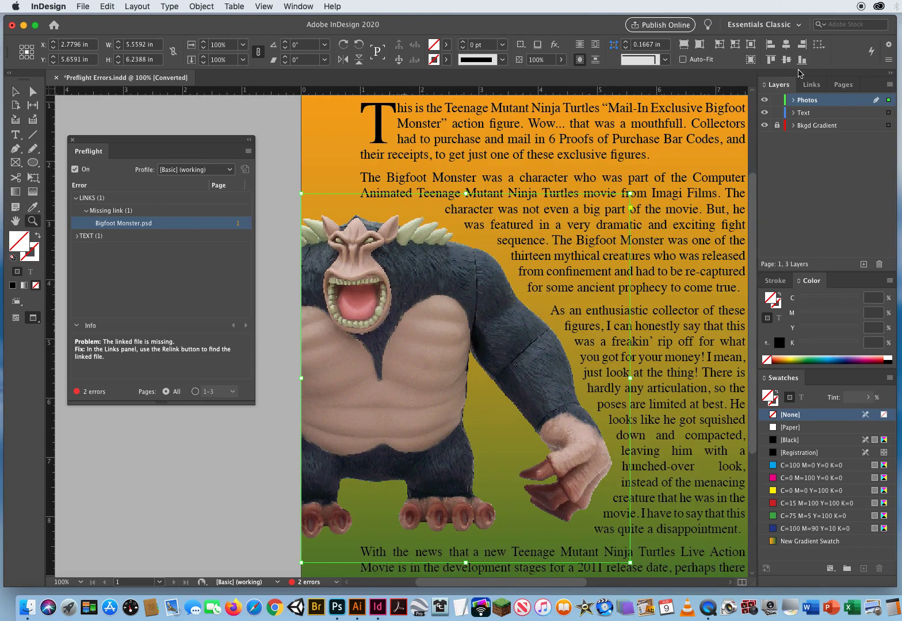
Show the Links panel, return to the Selection tool, and float the Links panel over the page
click(810, 85)
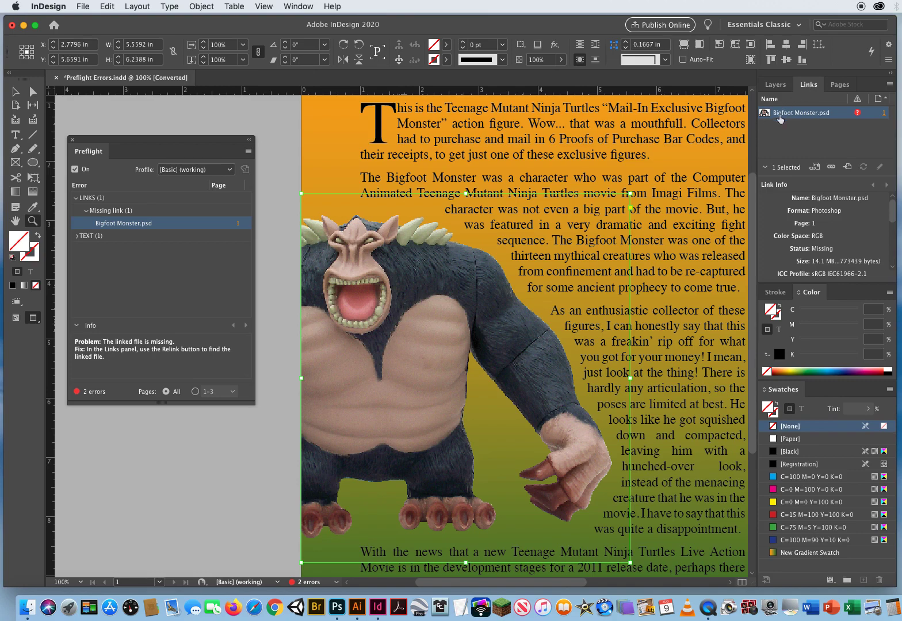
mouse_move(779, 115)
scroll(498, 337, down, 2)
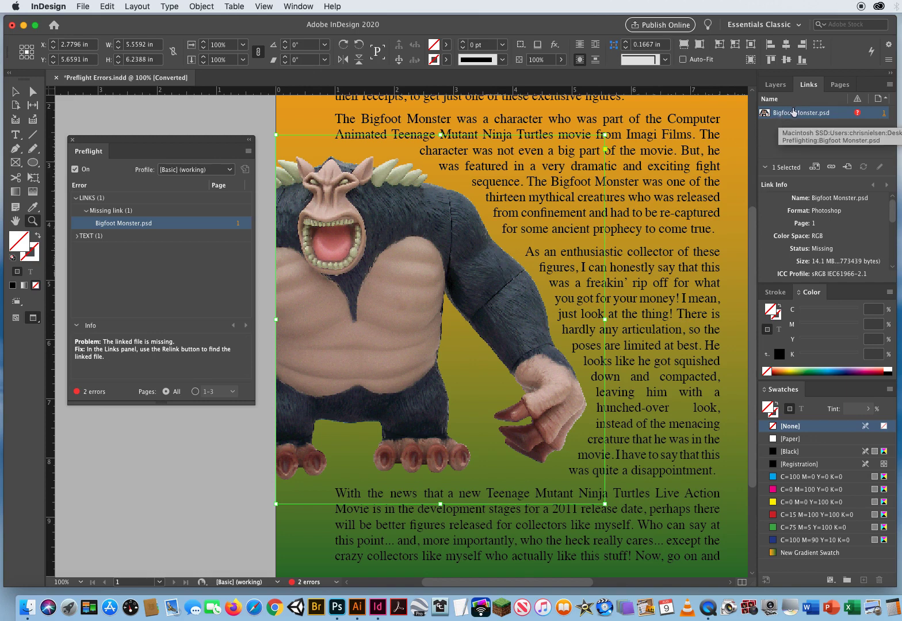
click(13, 92)
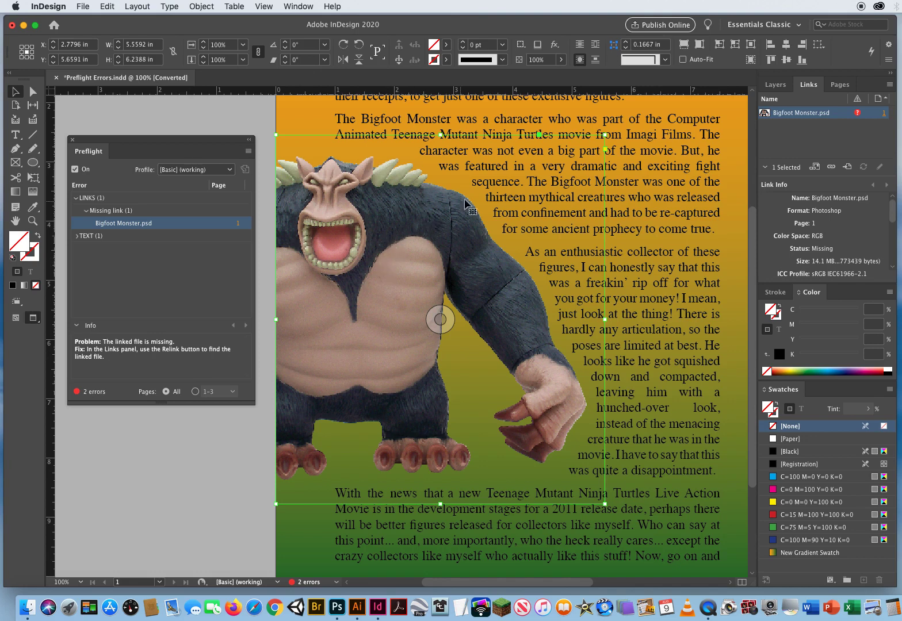
drag(807, 85, 600, 119)
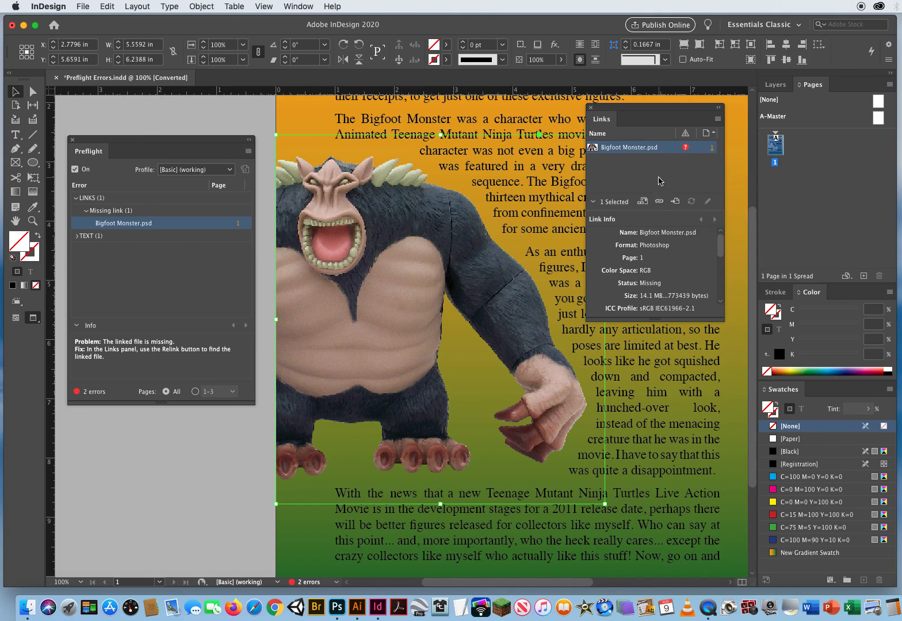
Start relinking Bigfoot Monster.psd and browse to Desktop > InDesign Tutorials > chapter 3 > 17 Live Preflighting
double_click(685, 148)
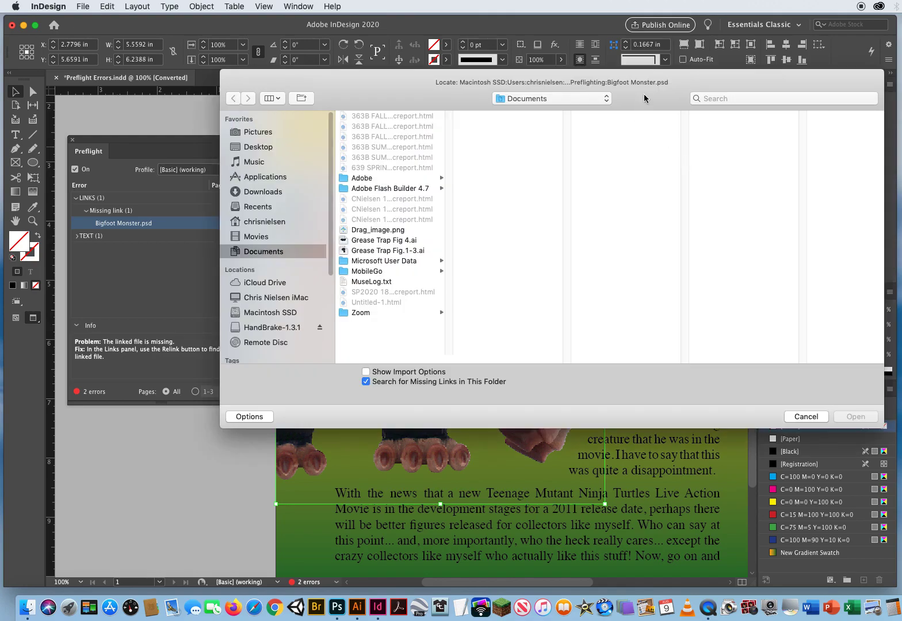
drag(643, 95, 585, 107)
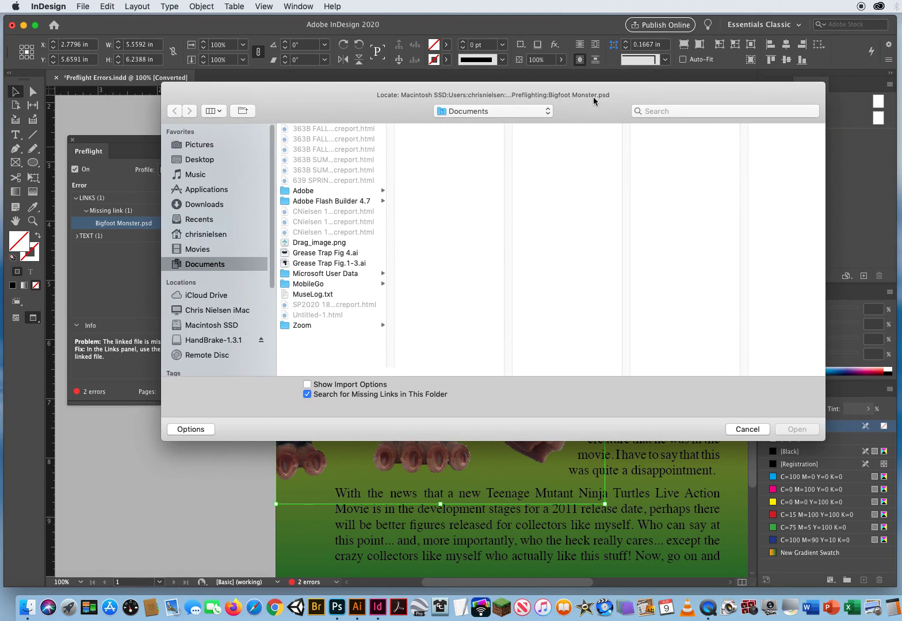
click(221, 161)
scroll(390, 227, down, 5)
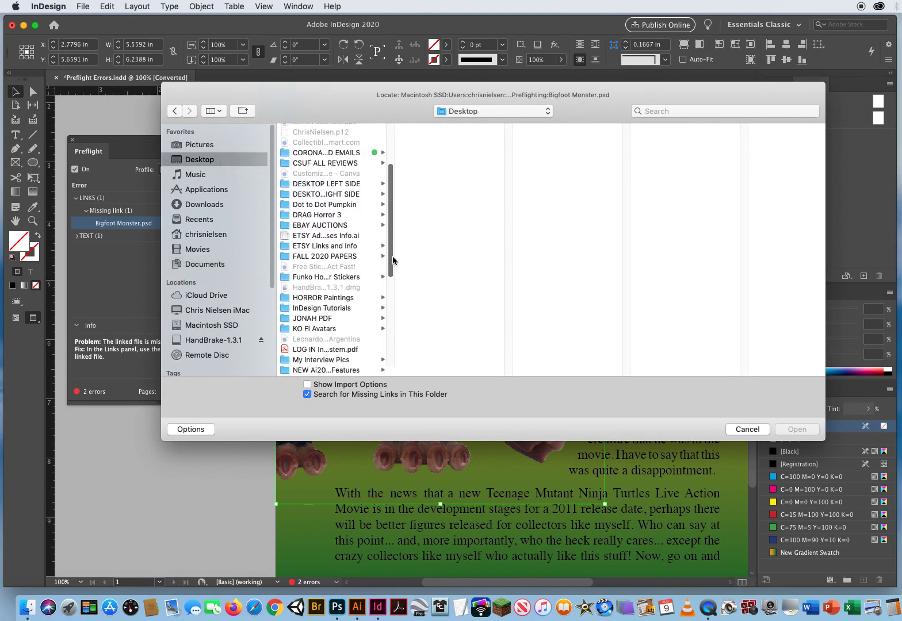
drag(392, 260, 393, 271)
click(331, 278)
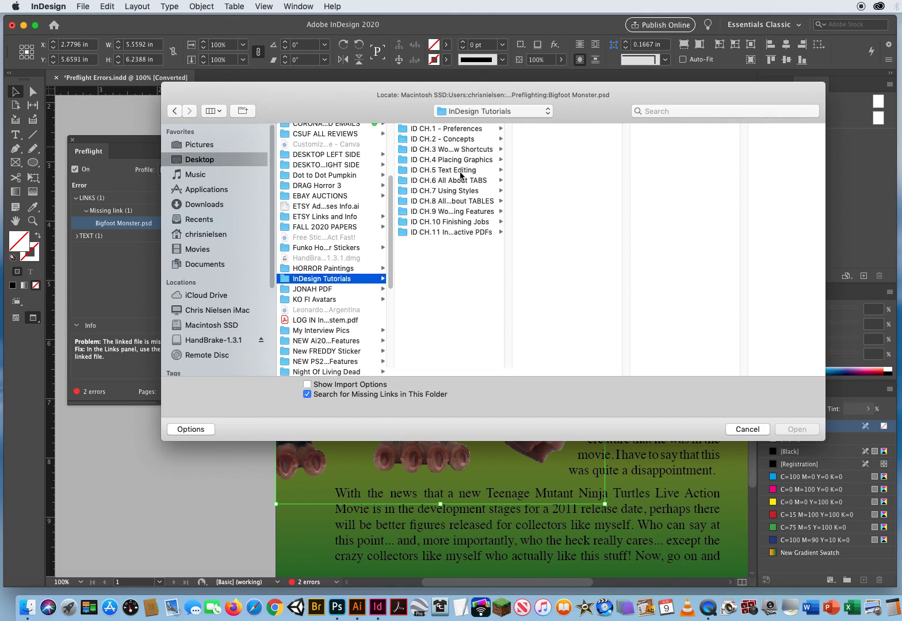
click(444, 151)
click(561, 295)
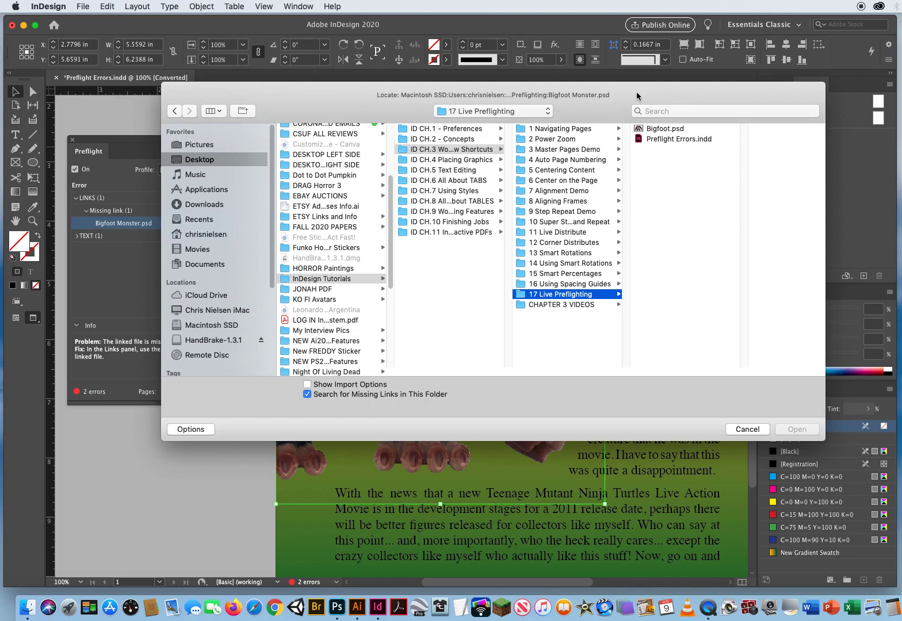
Choose Bigfoot.psd as the replacement image in the Locate dialog
drag(637, 93, 585, 204)
click(621, 229)
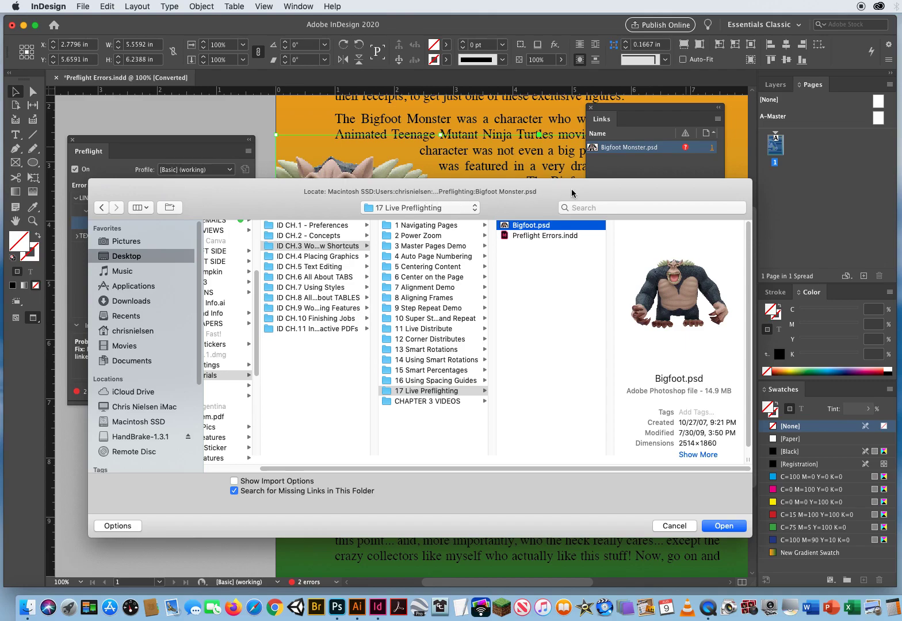
drag(572, 192, 536, 347)
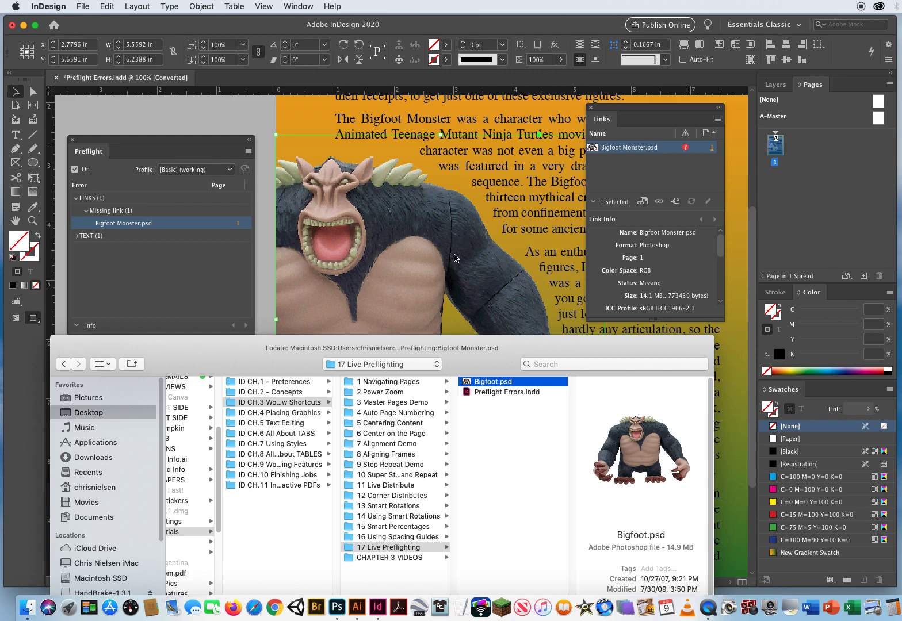
drag(475, 361, 450, 306)
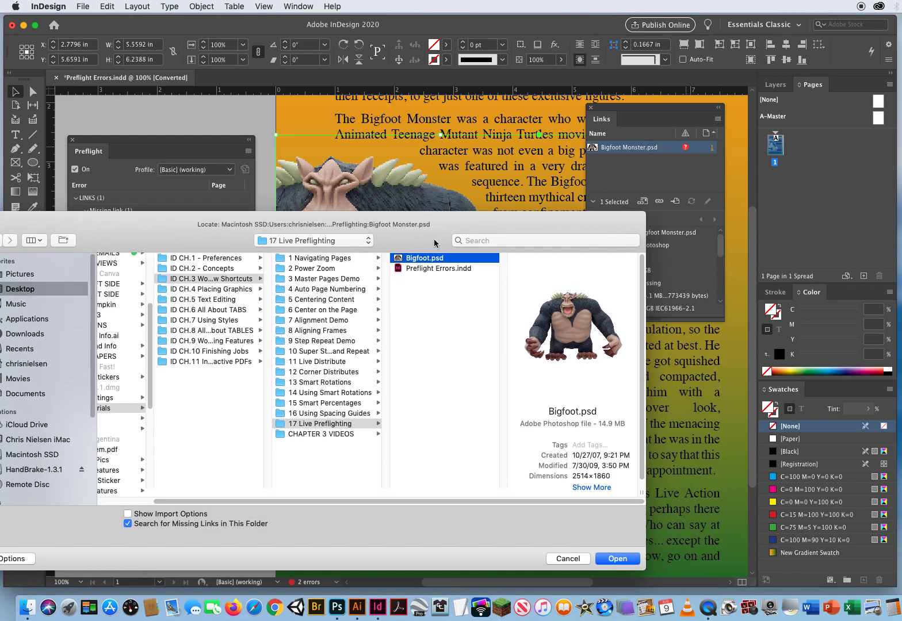
Confirm the Bigfoot.psd relink and zoom to 150% on the new image, then back to 100%
click(618, 560)
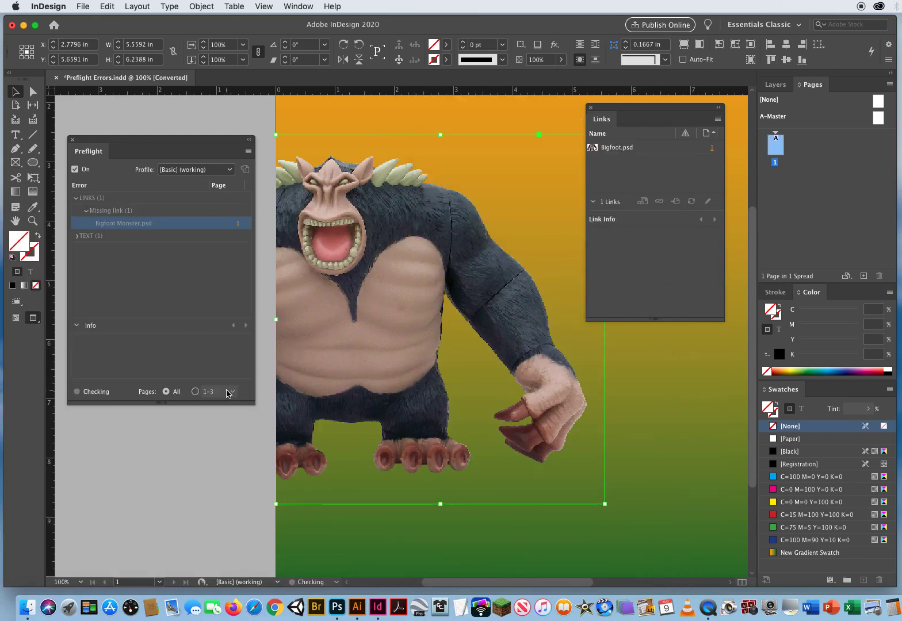
click(31, 222)
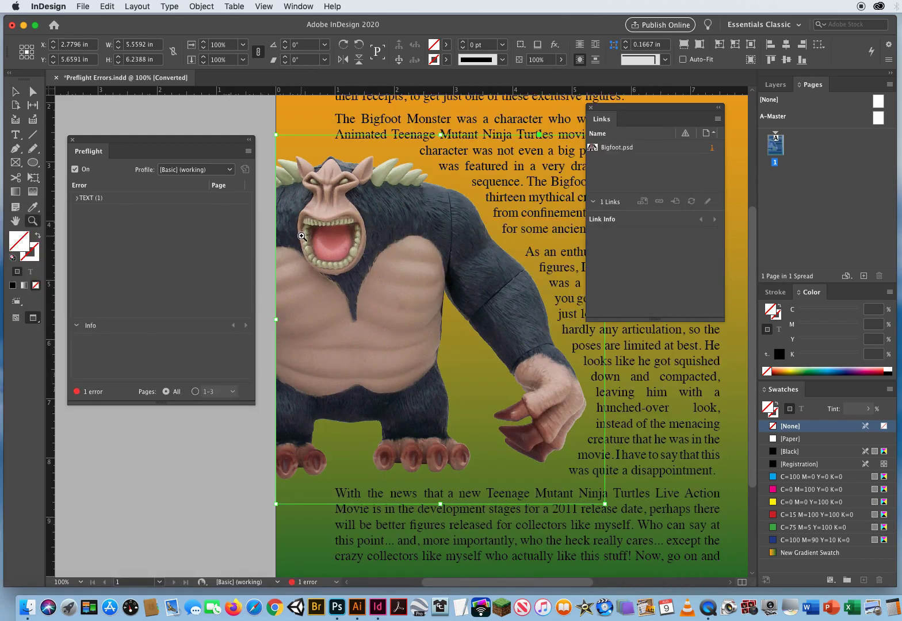
click(356, 235)
click(395, 338)
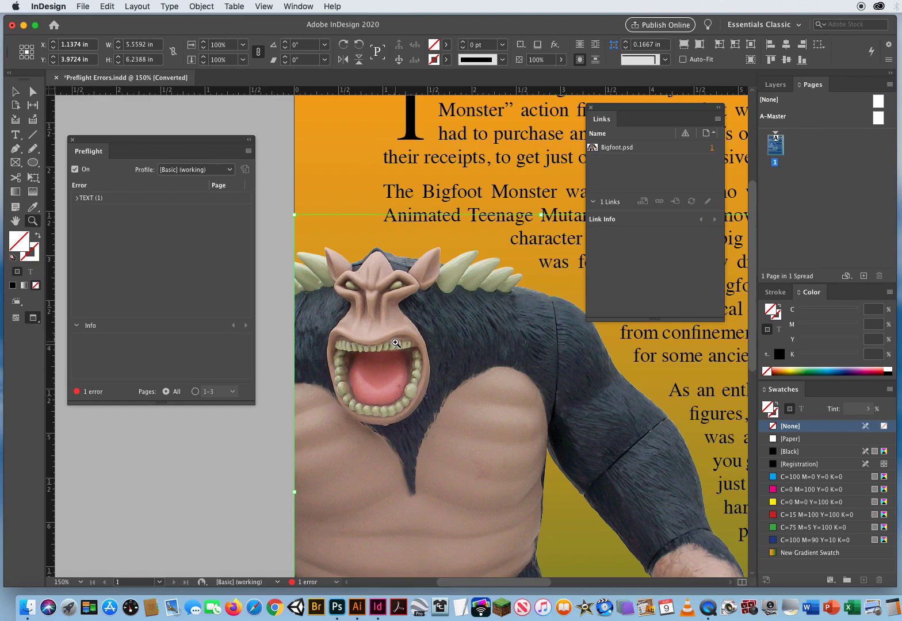
click(395, 340)
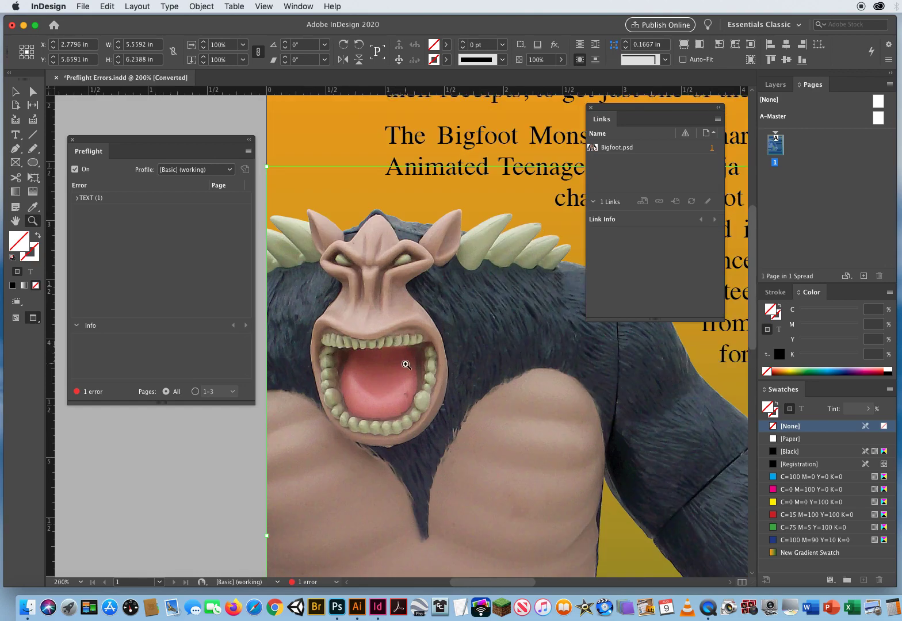
alt+click(446, 362)
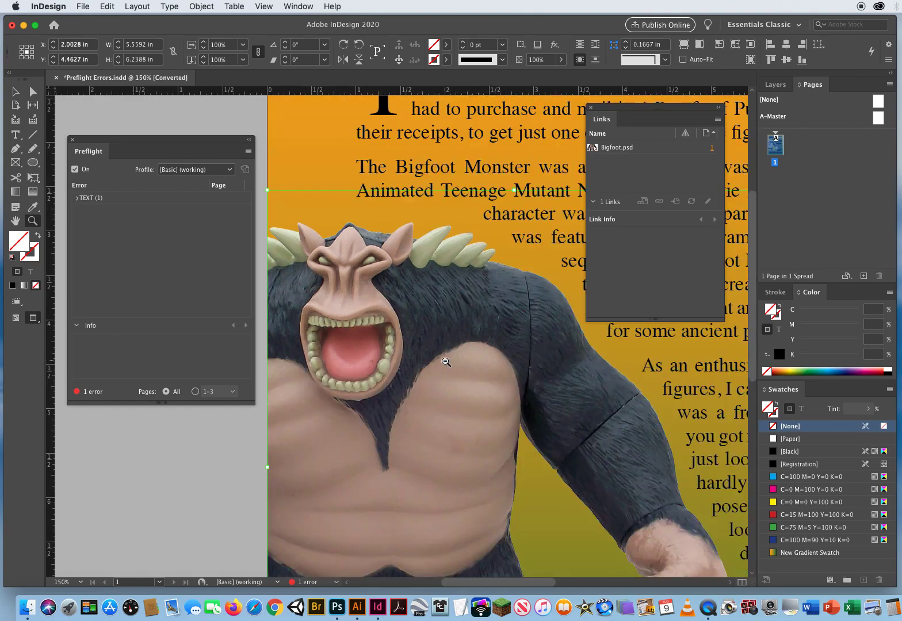
alt+click(445, 362)
alt+click(445, 362)
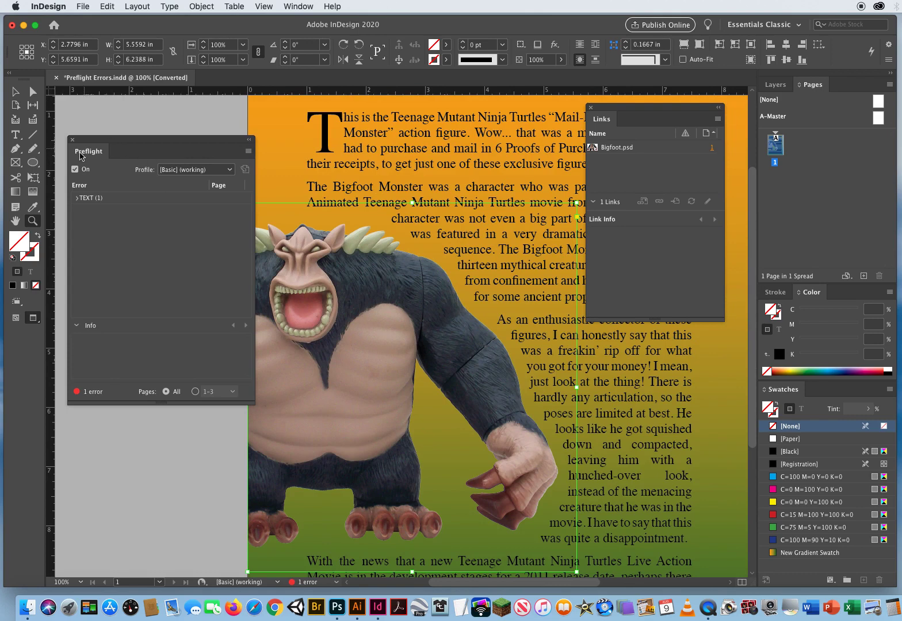
Reposition the Preflight panel, select the remaining TEXT error, and zoom out to the whole page
drag(107, 139, 120, 111)
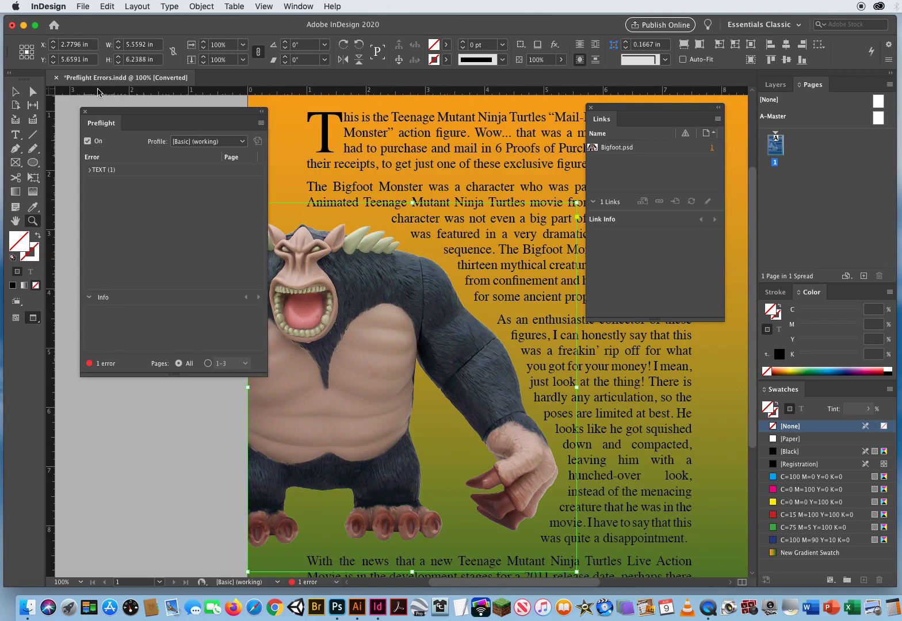
click(129, 170)
alt+click(414, 381)
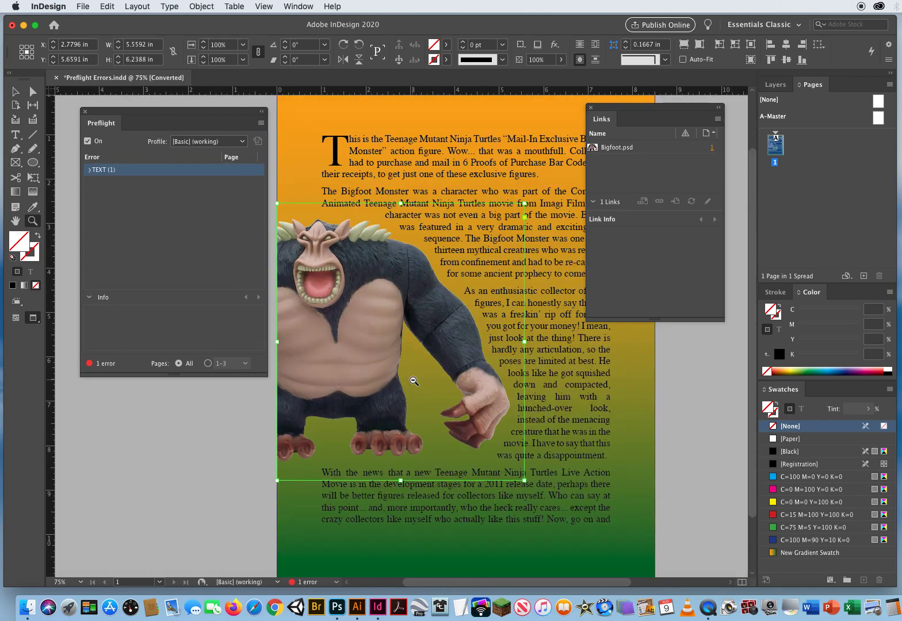
Deselect all, expand TEXT to its overset text entry, switch to Normal screen mode, and pan the page
key(super+shift+a)
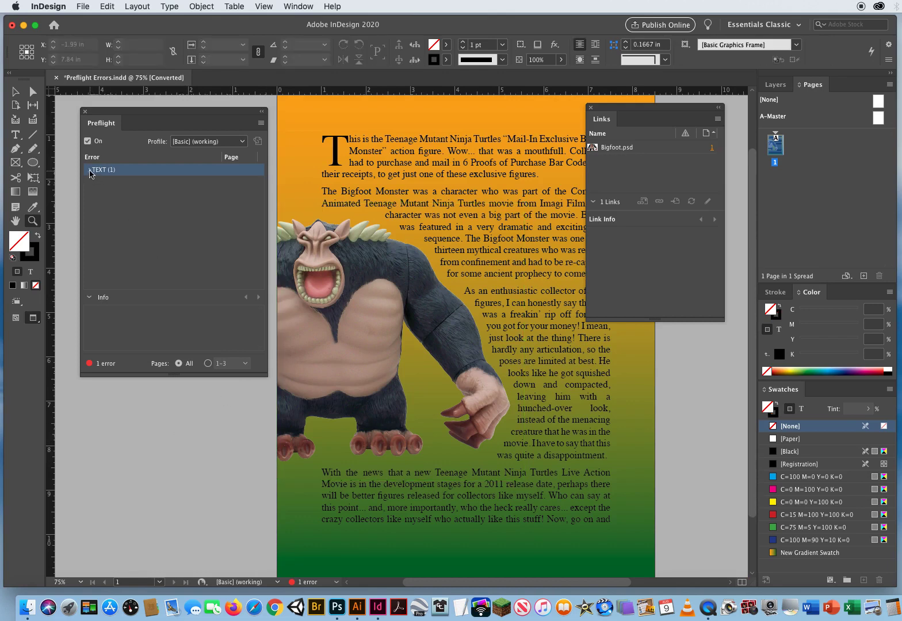
click(90, 170)
click(164, 185)
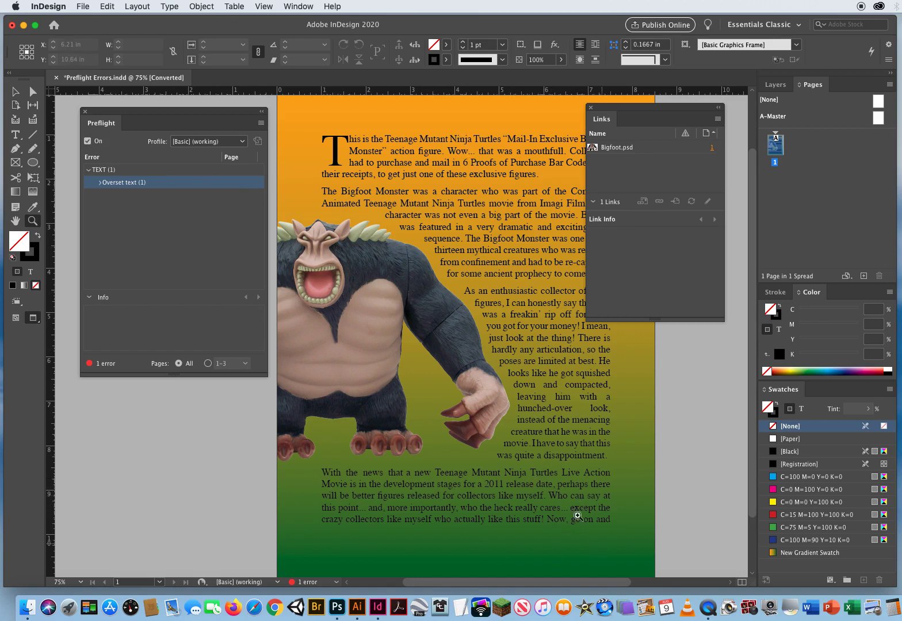
click(22, 94)
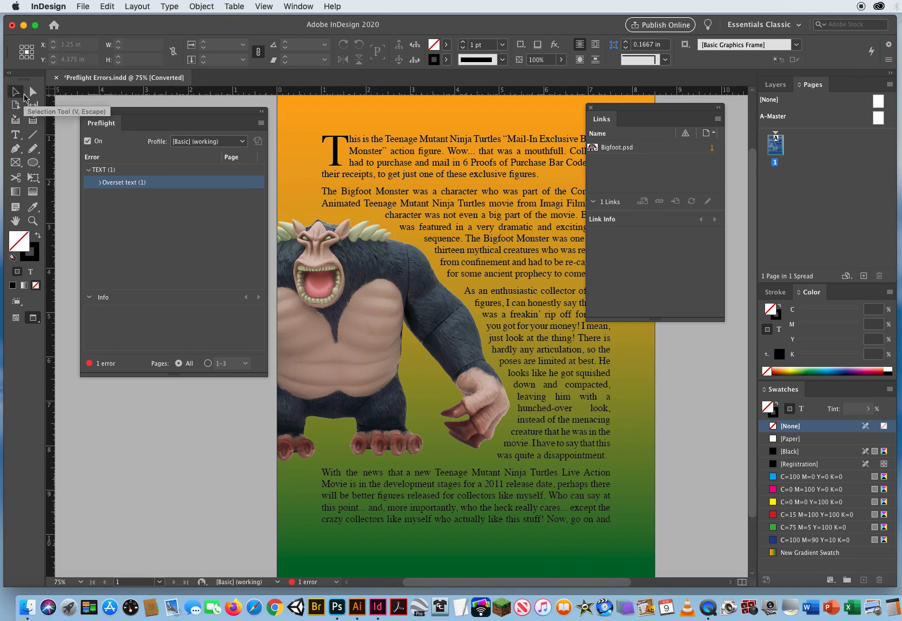
key(w)
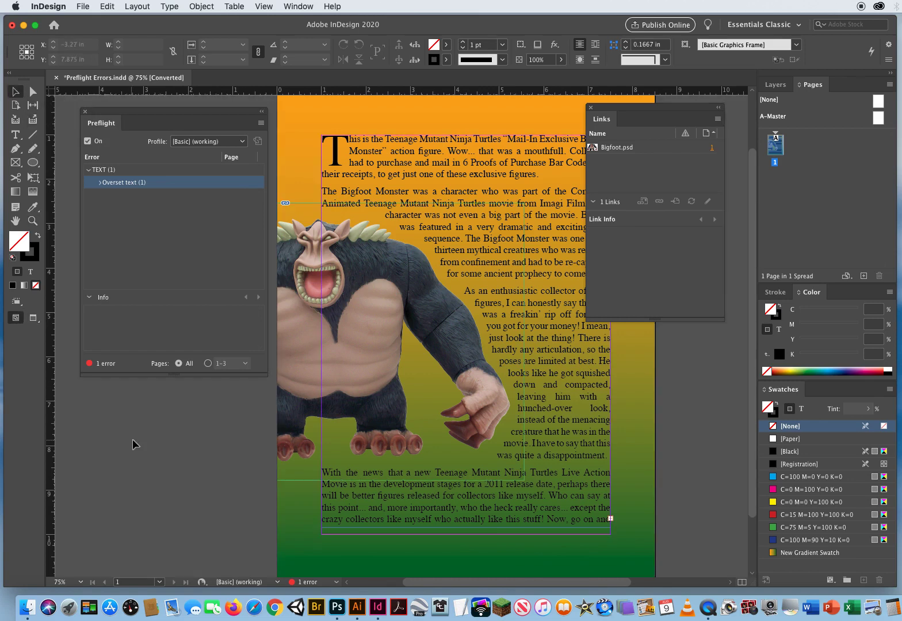
drag(426, 490, 376, 429)
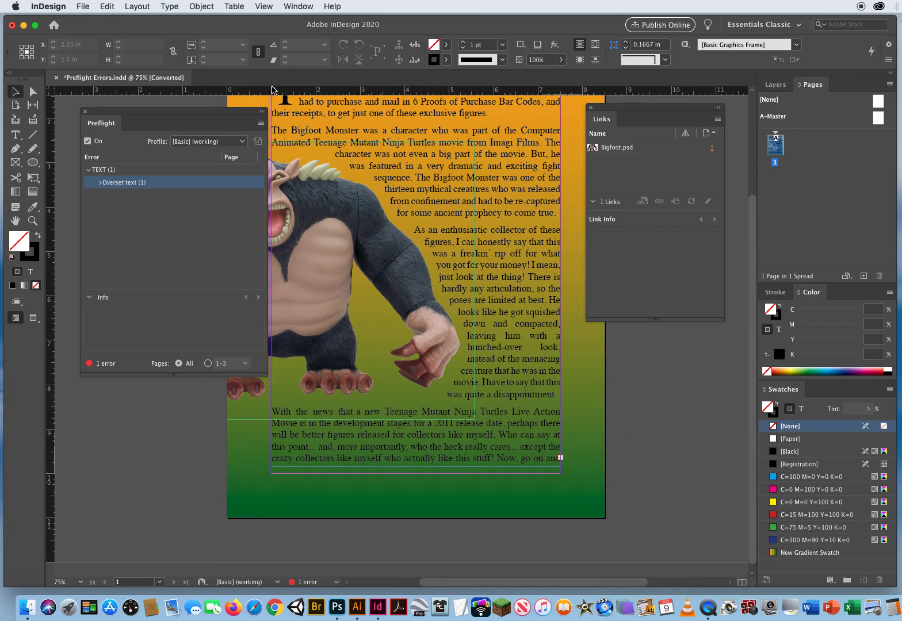
click(350, 281)
Select the overset article text frame and drag its bottom edge down until H reads 9.5 in
click(100, 183)
click(251, 195)
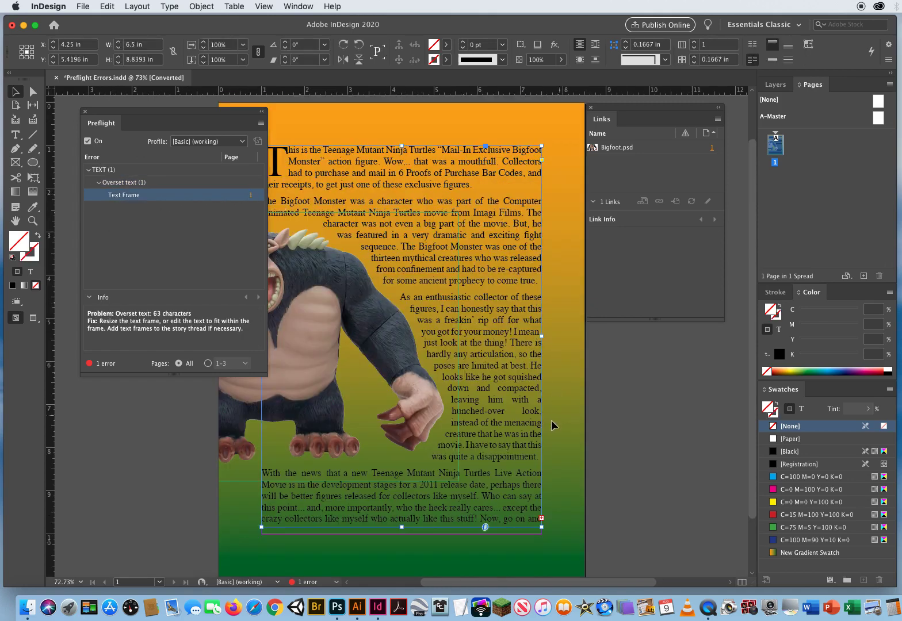
drag(754, 201, 753, 254)
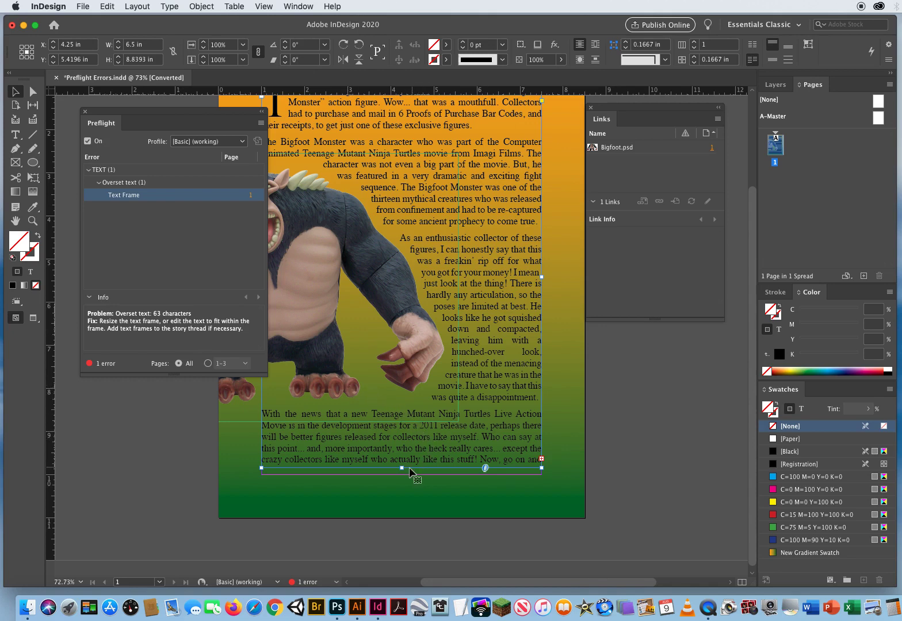
drag(402, 468, 402, 495)
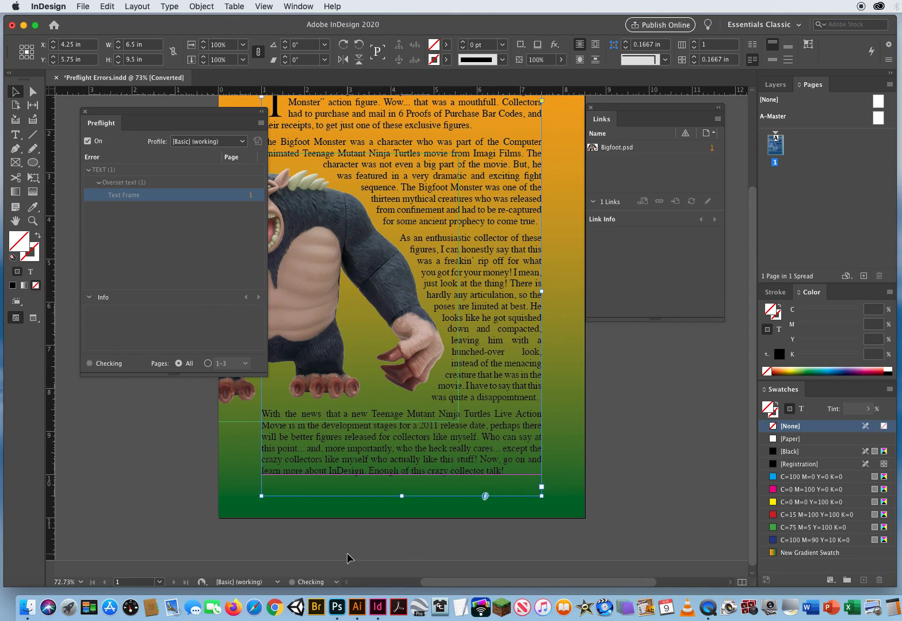
click(625, 523)
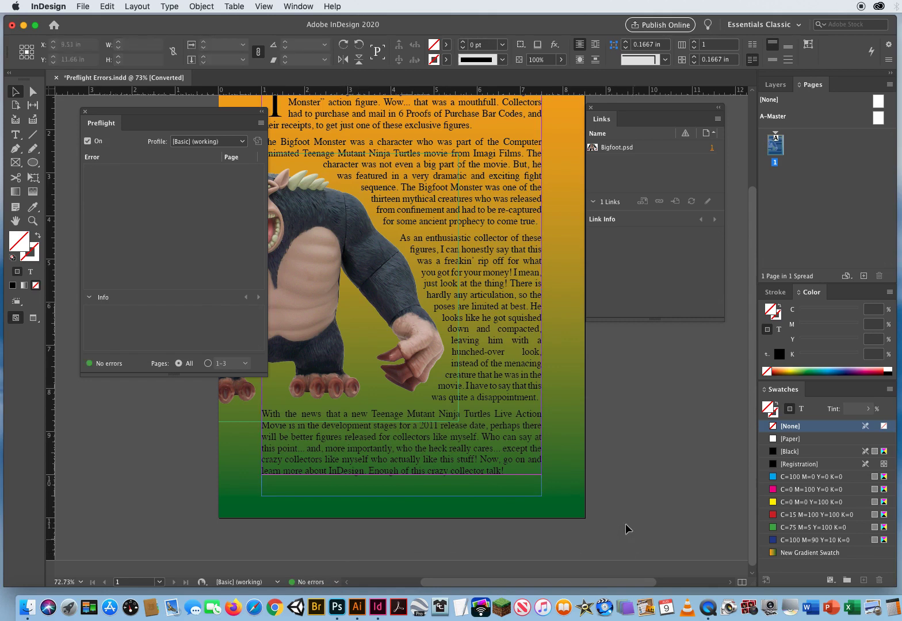
Close the Preflight panel and deselect the enlarged text frame
click(519, 488)
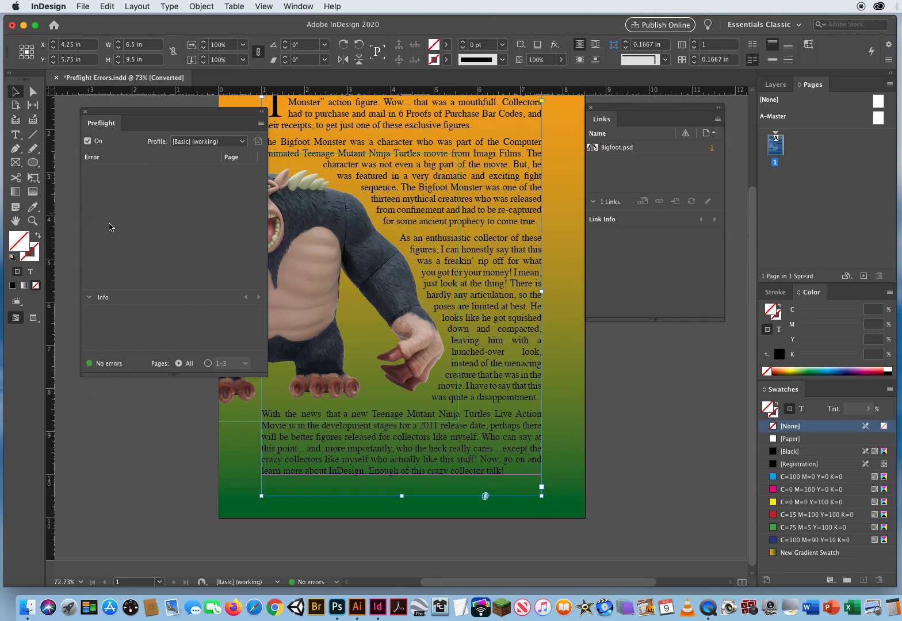
click(85, 112)
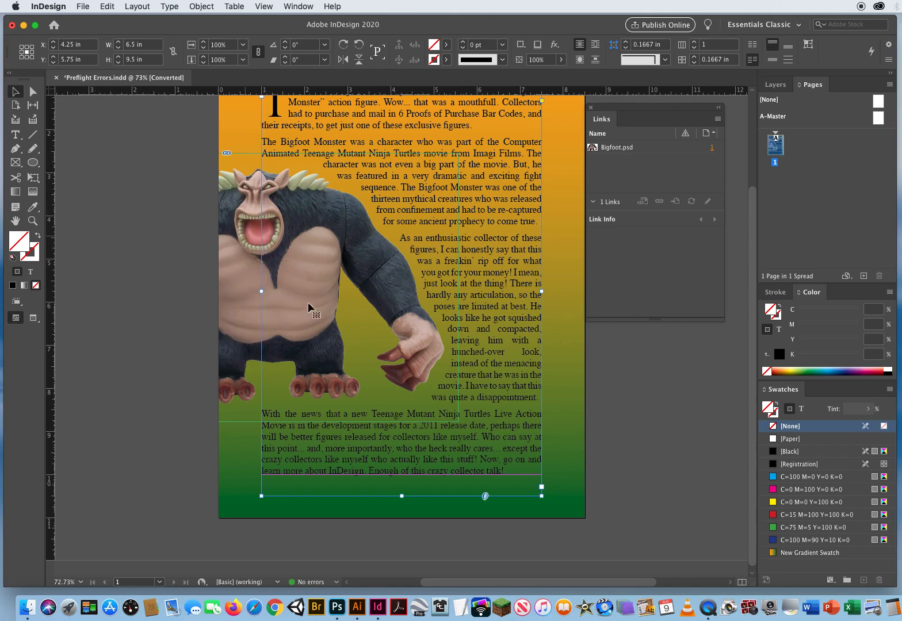
click(178, 512)
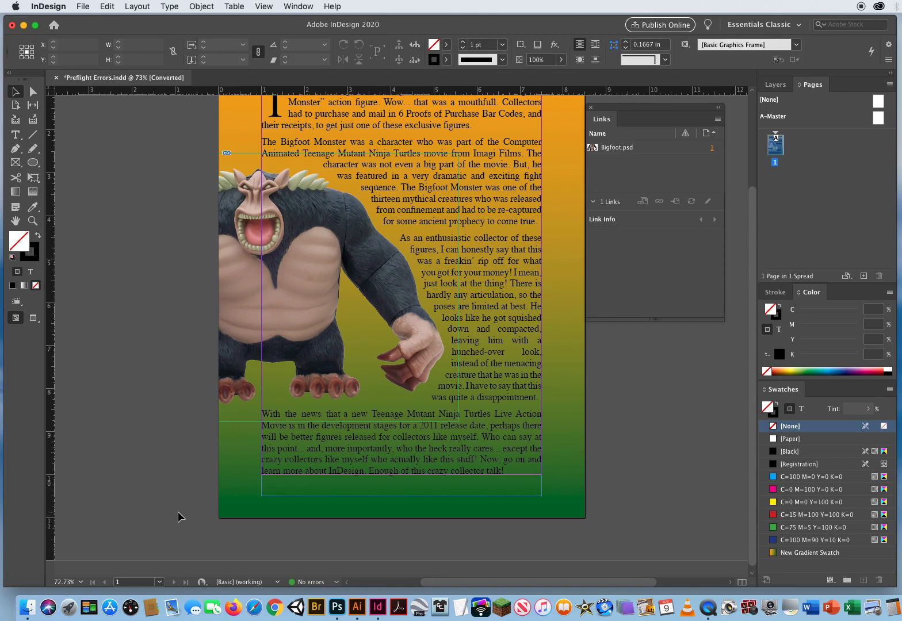
Switch to Preview mode with W and nudge the page view up slightly
key(w)
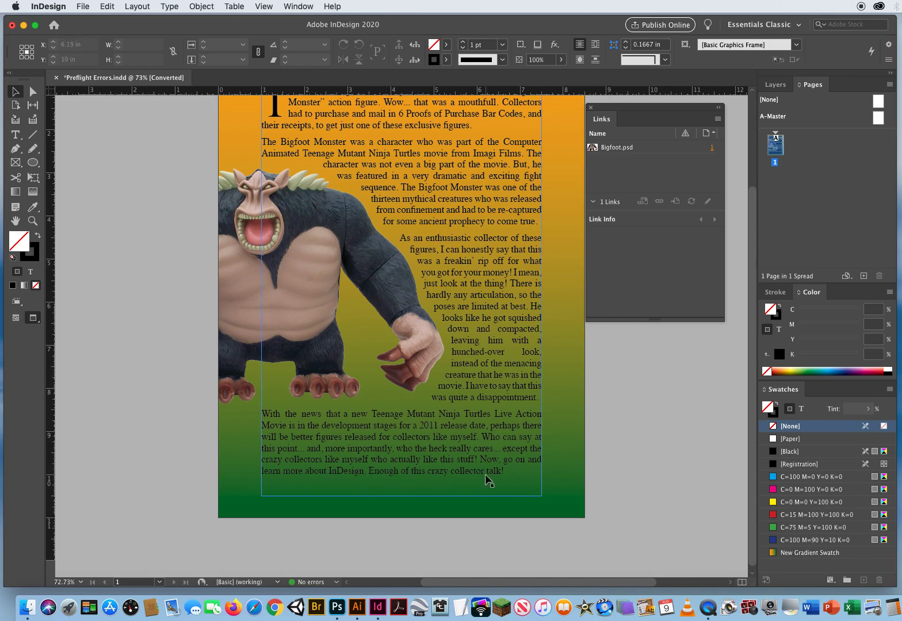
scroll(601, 409, up, 3)
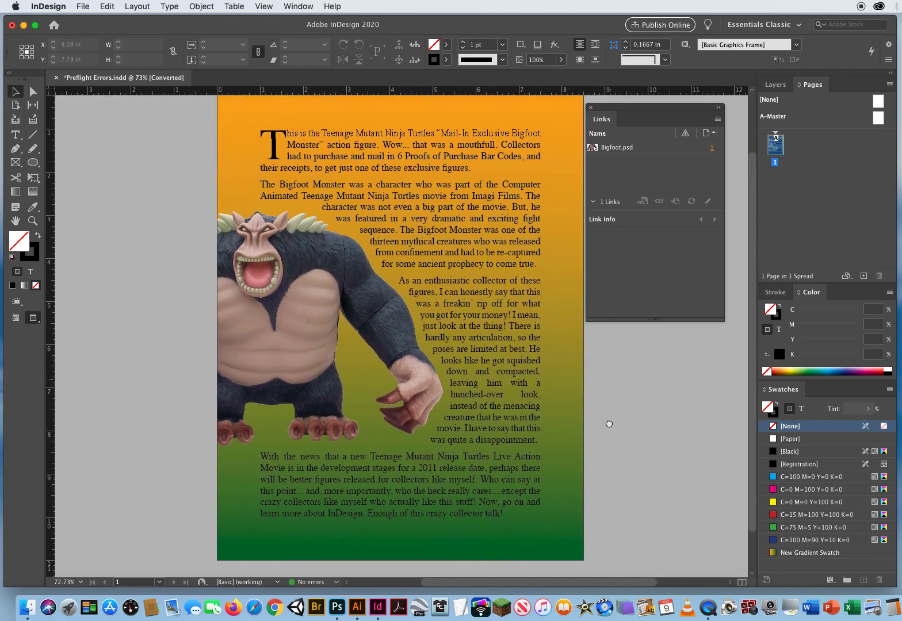
drag(606, 427, 607, 424)
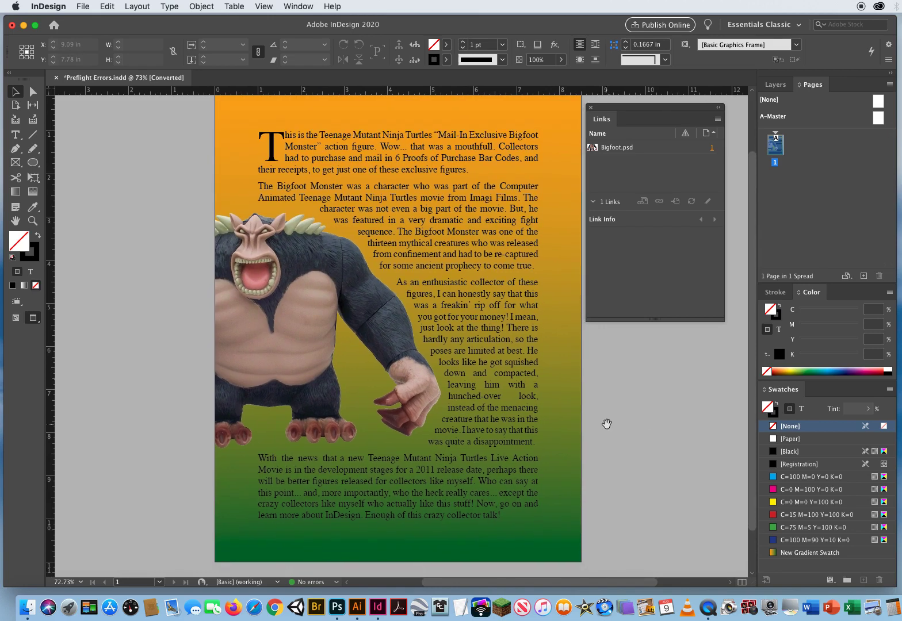
Reopen the Preflight panel from the status-bar menu, move and shrink it, then close it
click(336, 582)
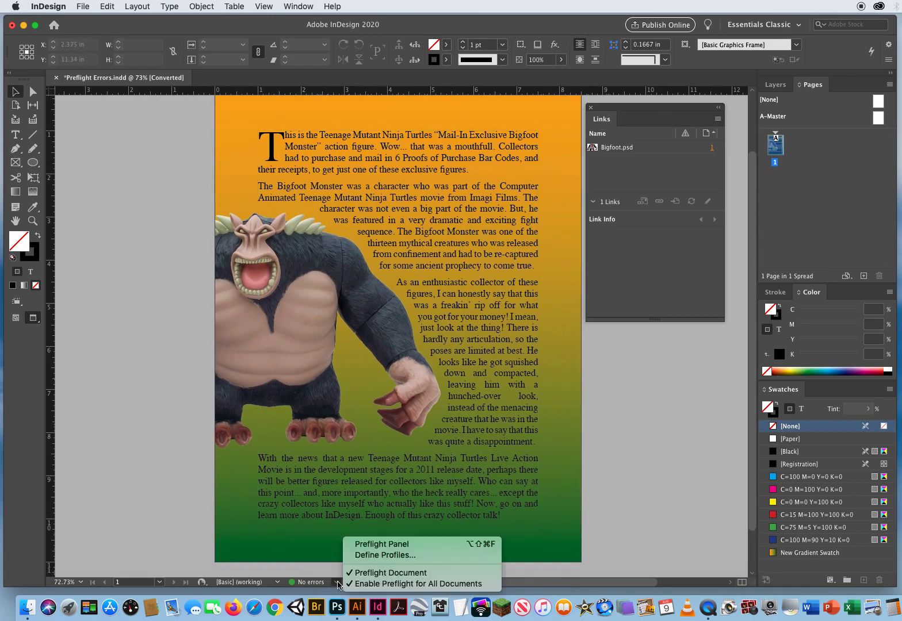
click(386, 547)
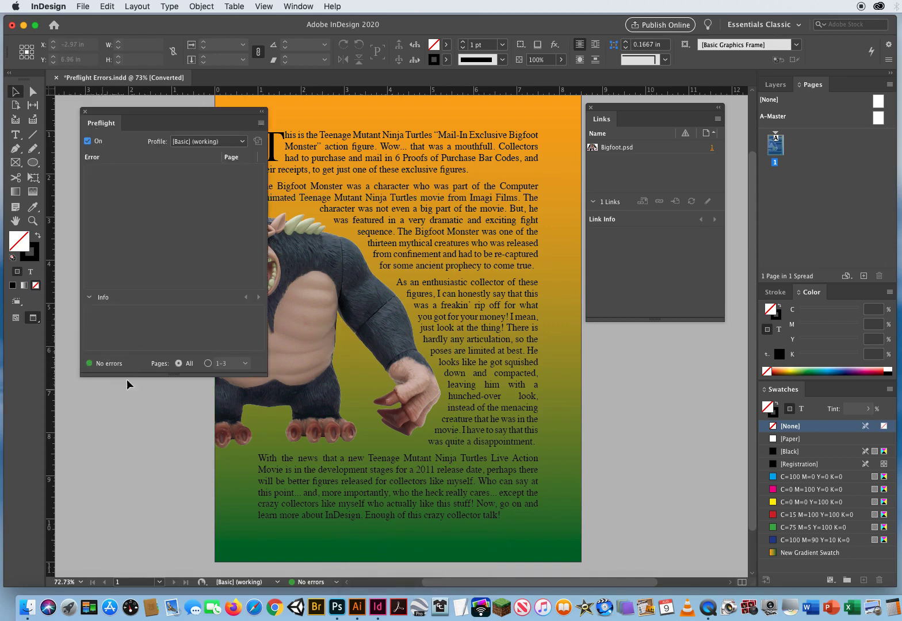
click(84, 111)
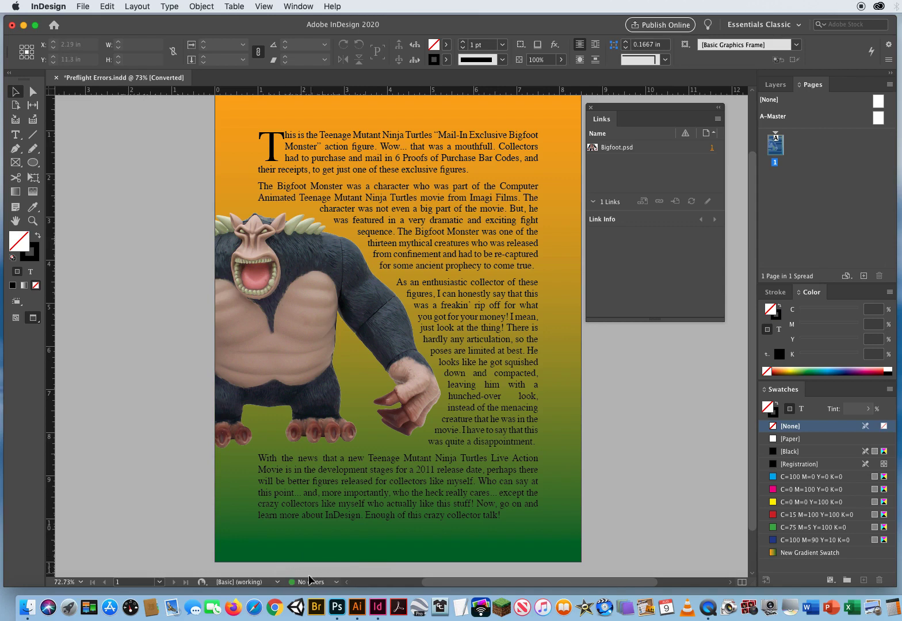
click(337, 582)
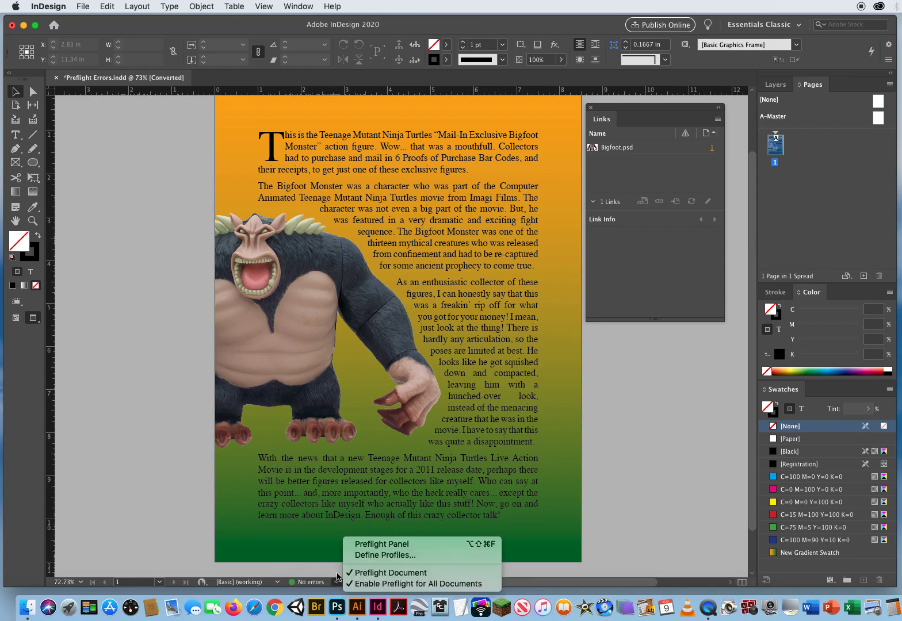
click(369, 548)
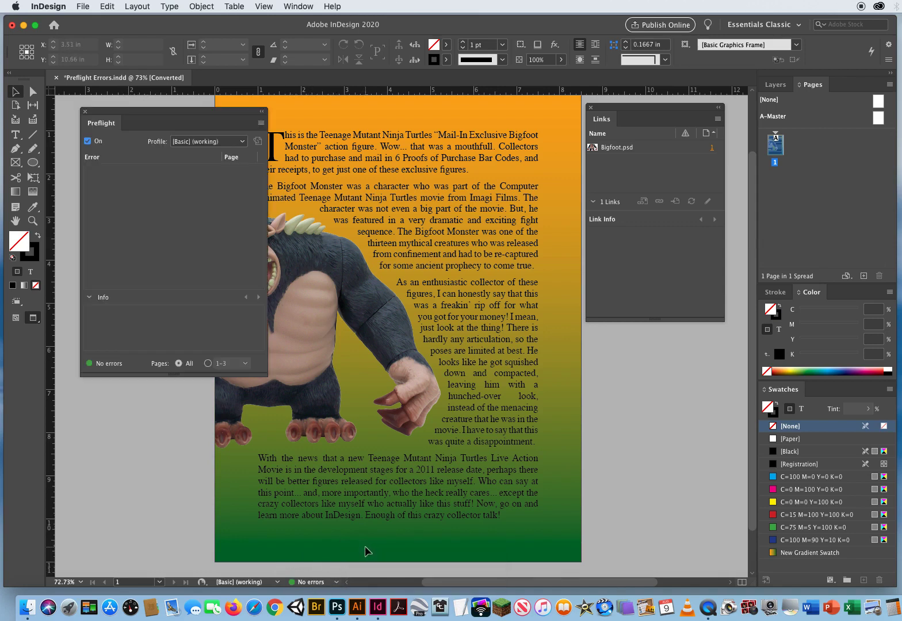
mouse_move(149, 112)
mouse_down()
mouse_move(138, 126)
mouse_move(132, 110)
mouse_up()
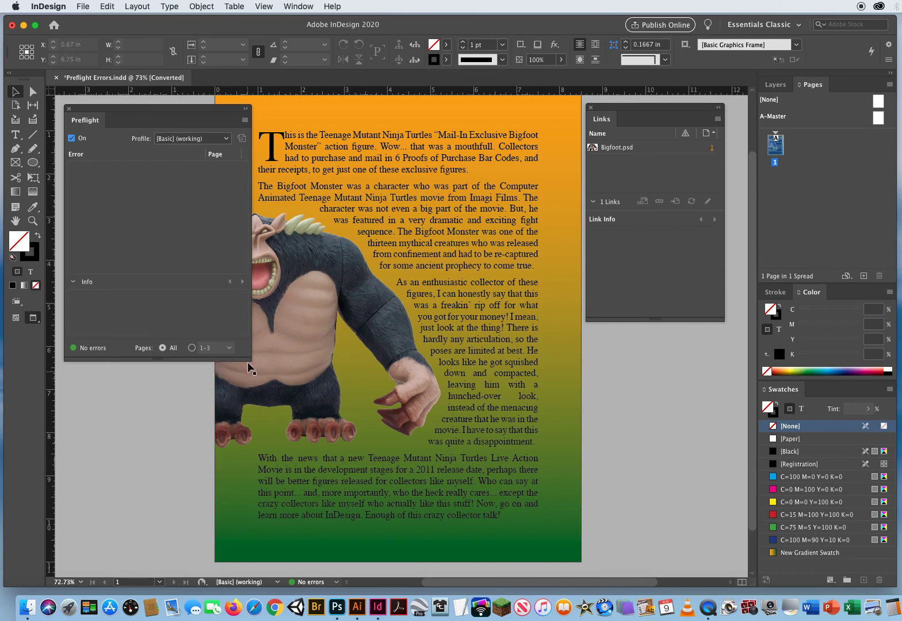
drag(251, 372, 239, 309)
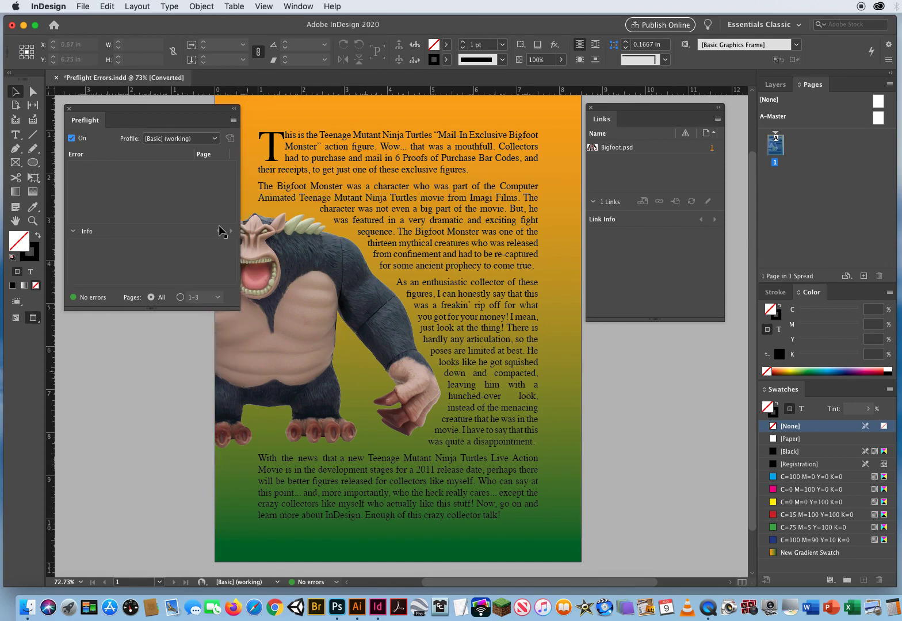
click(69, 109)
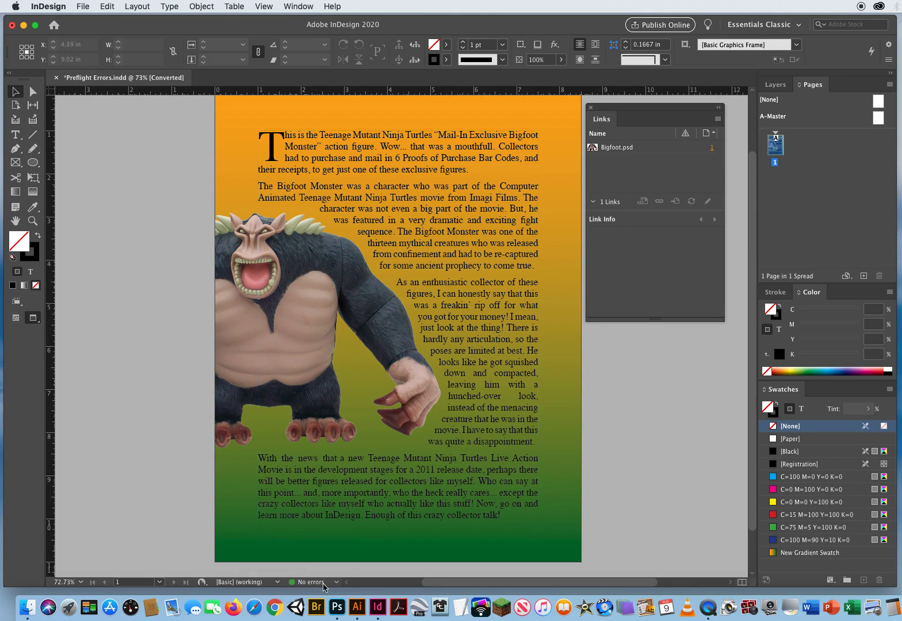
Close Preflight Errors.indd, choosing Don't Save to discard the changes
click(338, 582)
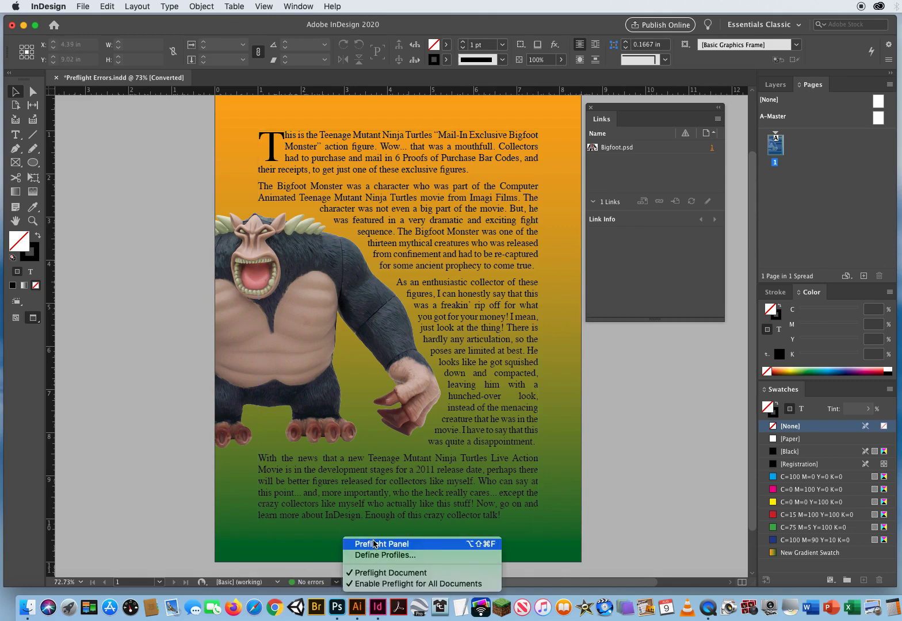
click(110, 308)
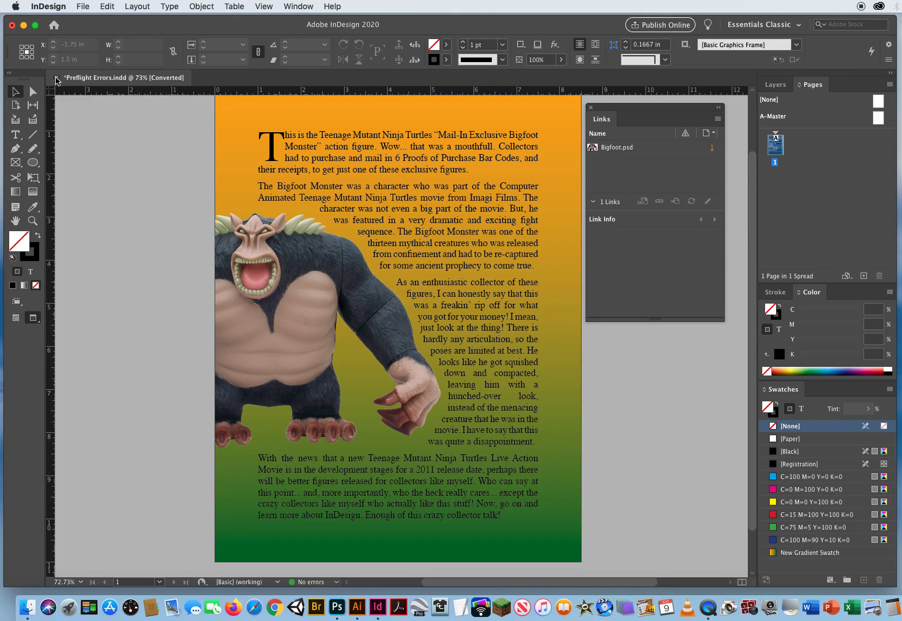
click(56, 78)
click(461, 322)
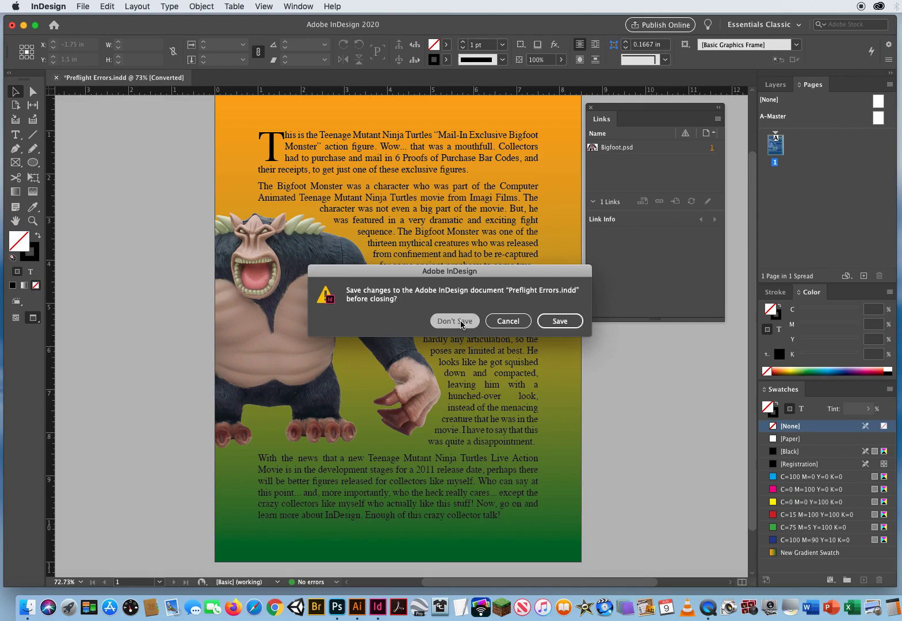